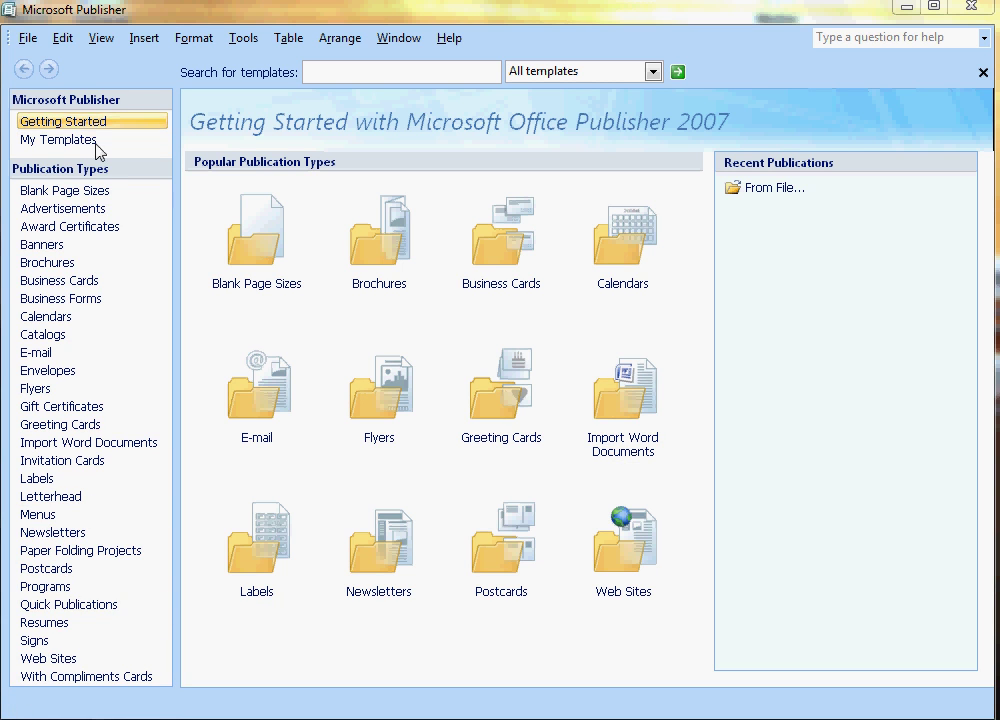
Browse the Banners, Award Certificates, Greeting Cards, Paper Folding Projects and Postcards template categories.
left_click(72, 228)
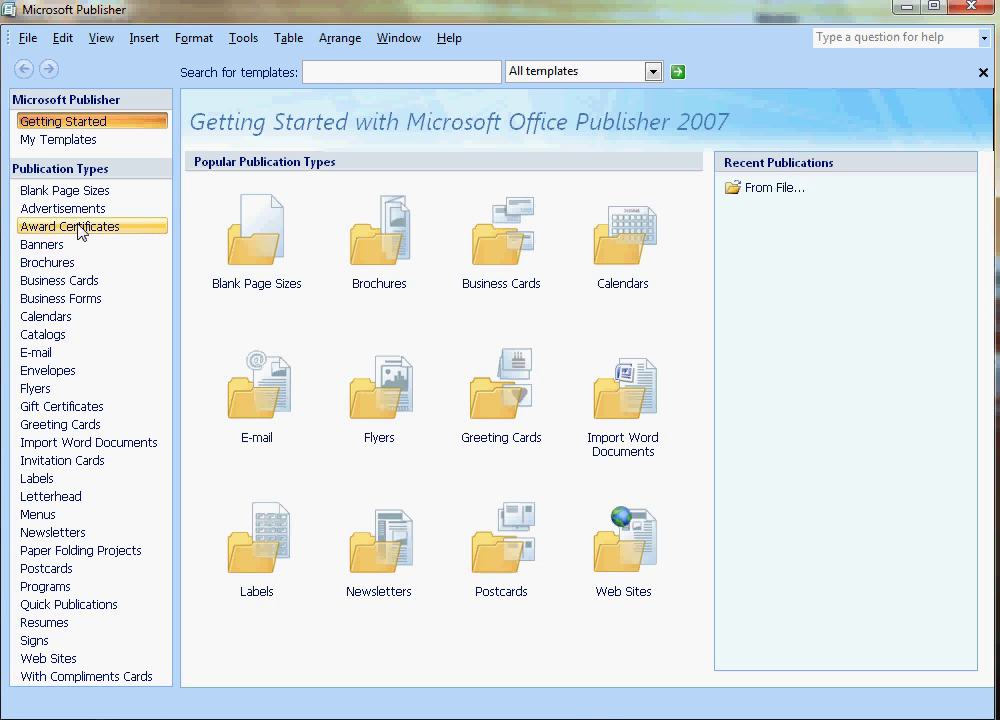
left_click(45, 244)
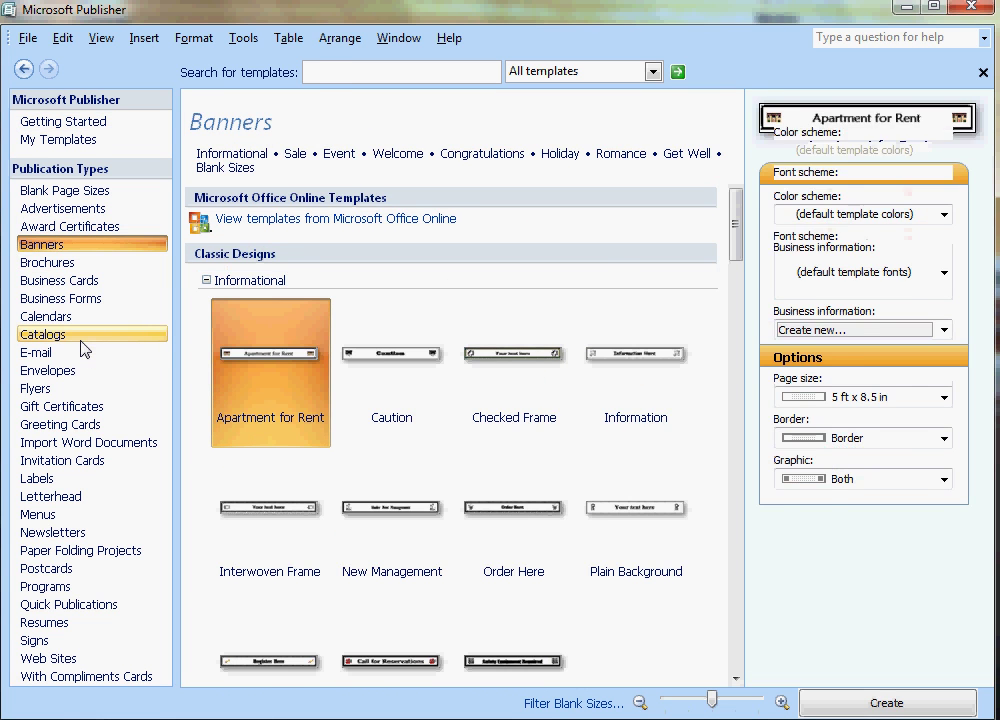
left_click(45, 334)
left_click(88, 230)
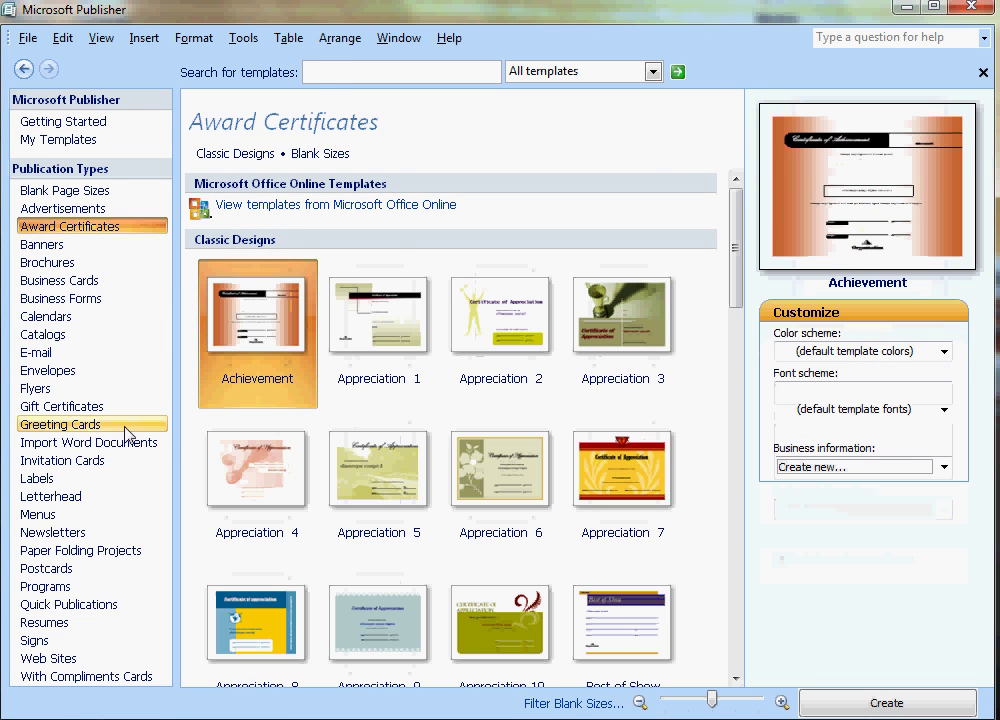
left_click(127, 426)
left_click_drag(736, 238, 736, 318)
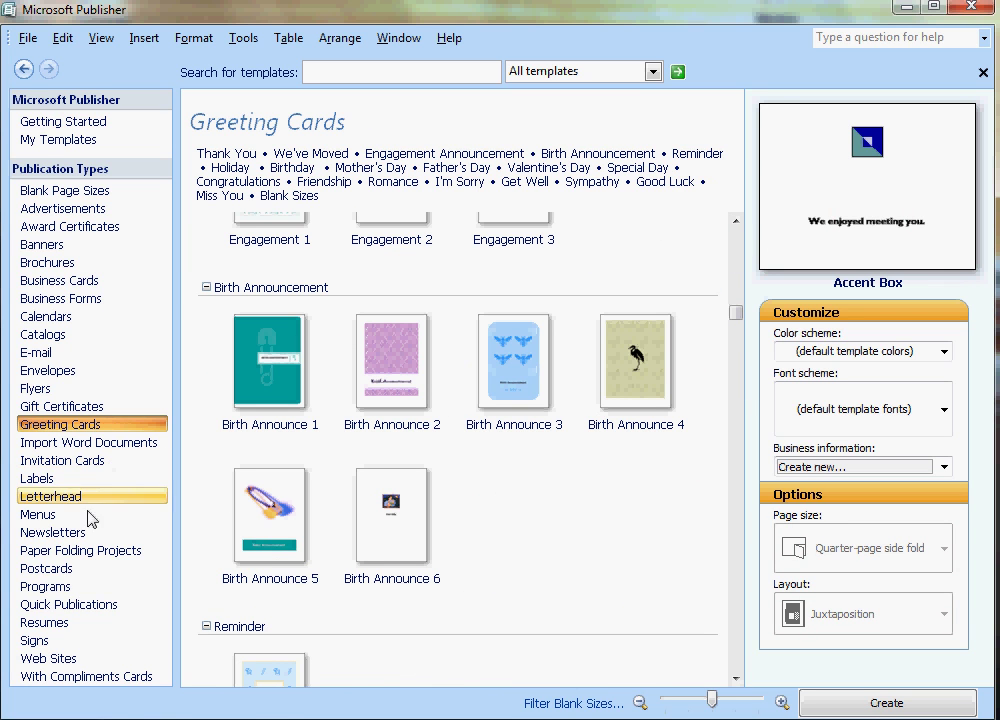
left_click(110, 558)
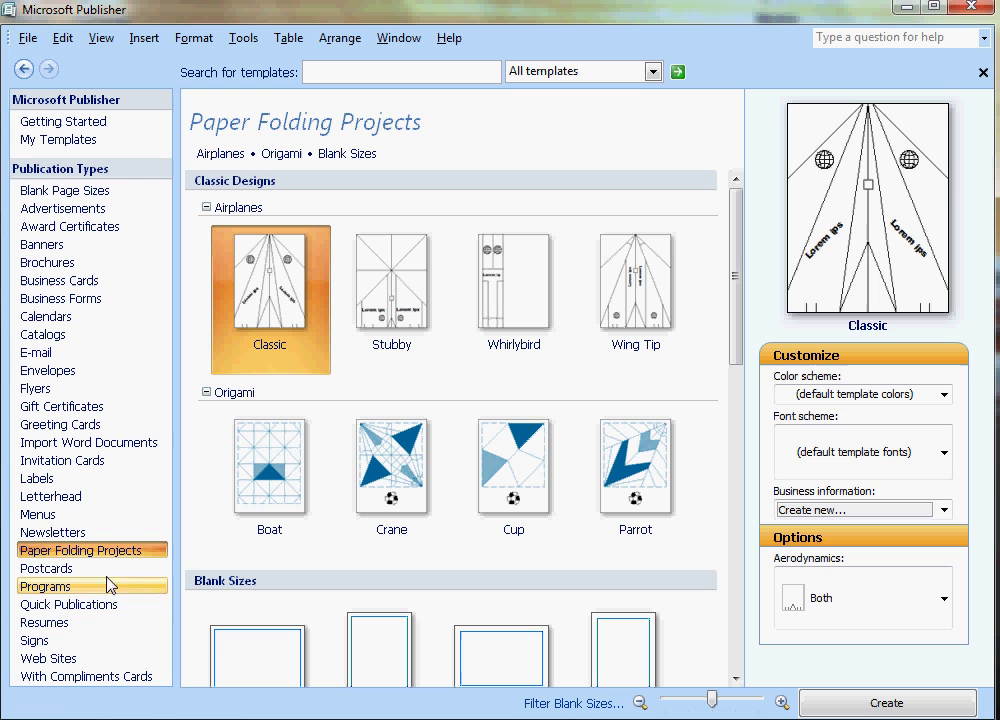
left_click(107, 570)
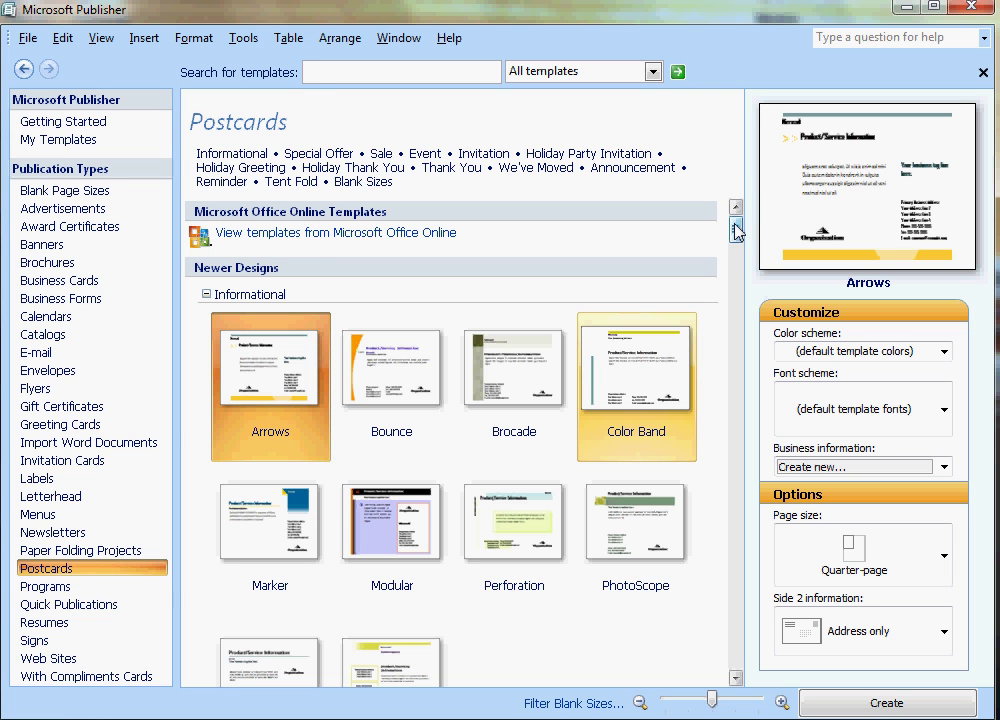
left_click_drag(735, 233, 745, 192)
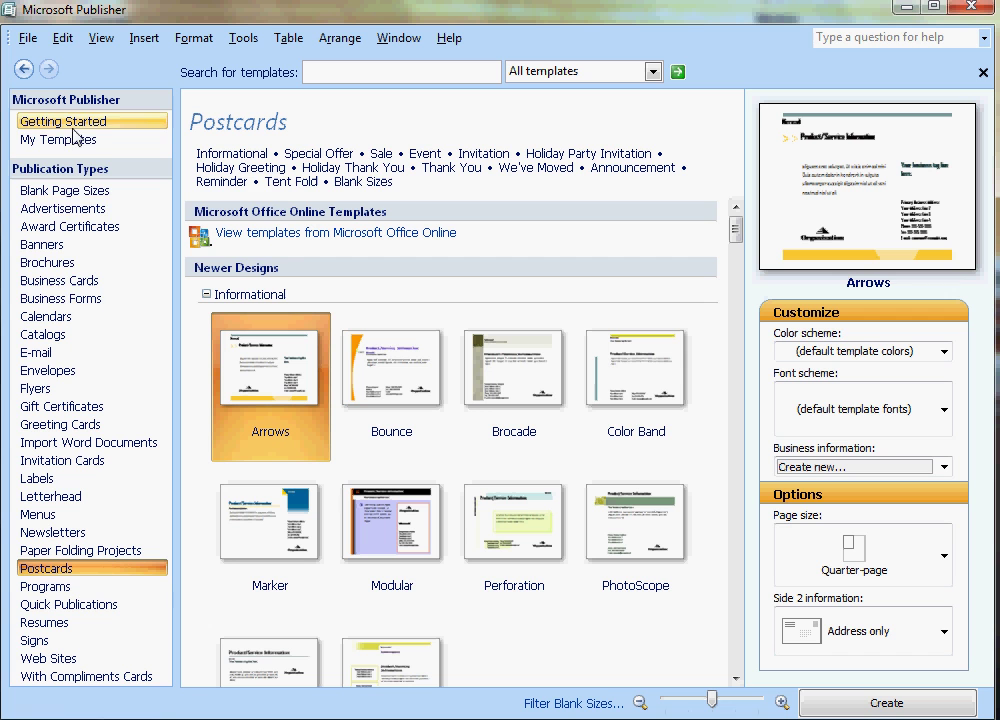
Create a new blank publication using the Letter (Portrait) 8.5 x 11" page size.
left_click(97, 192)
mouse_move(735, 222)
left_mouse_down()
mouse_move(734, 250)
mouse_move(734, 230)
left_mouse_up()
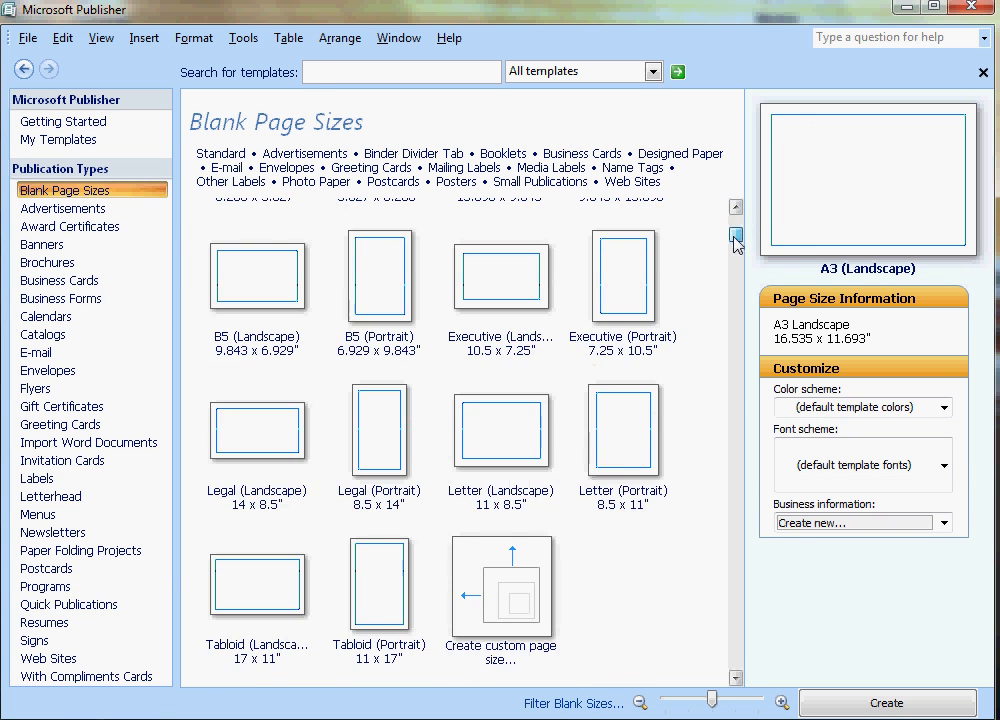
double_click(621, 421)
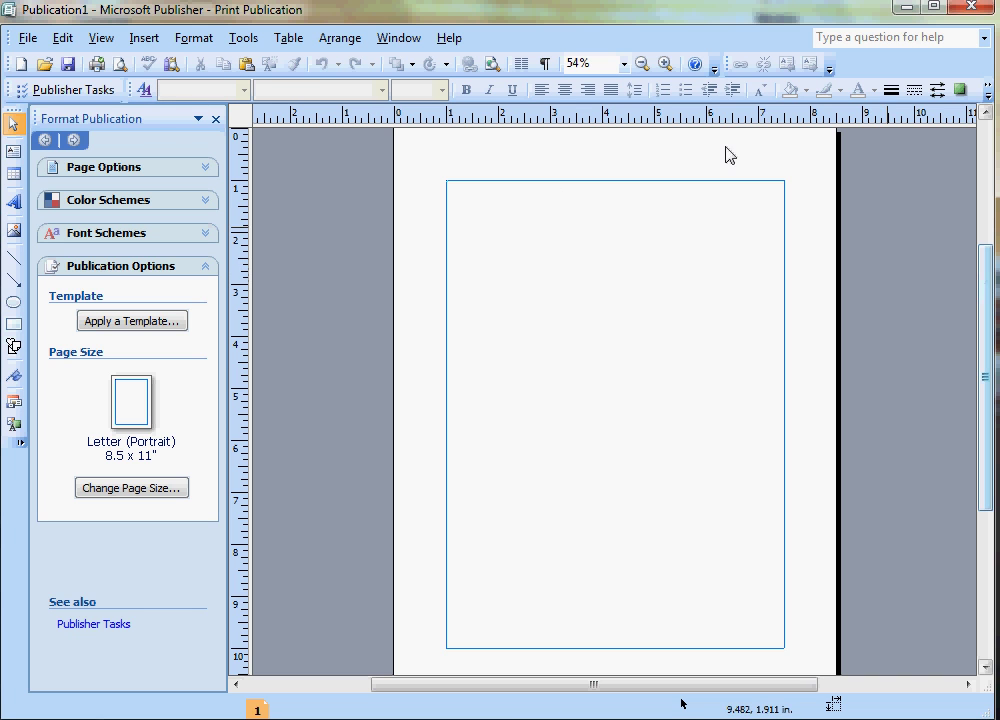
left_click(144, 38)
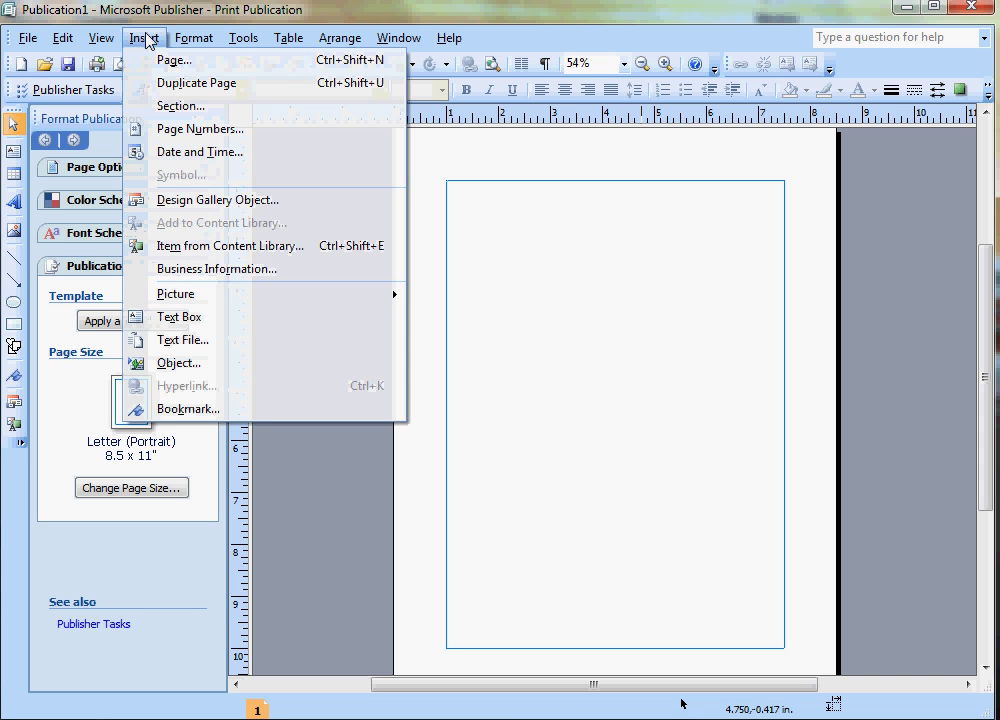
mouse_move(243, 38)
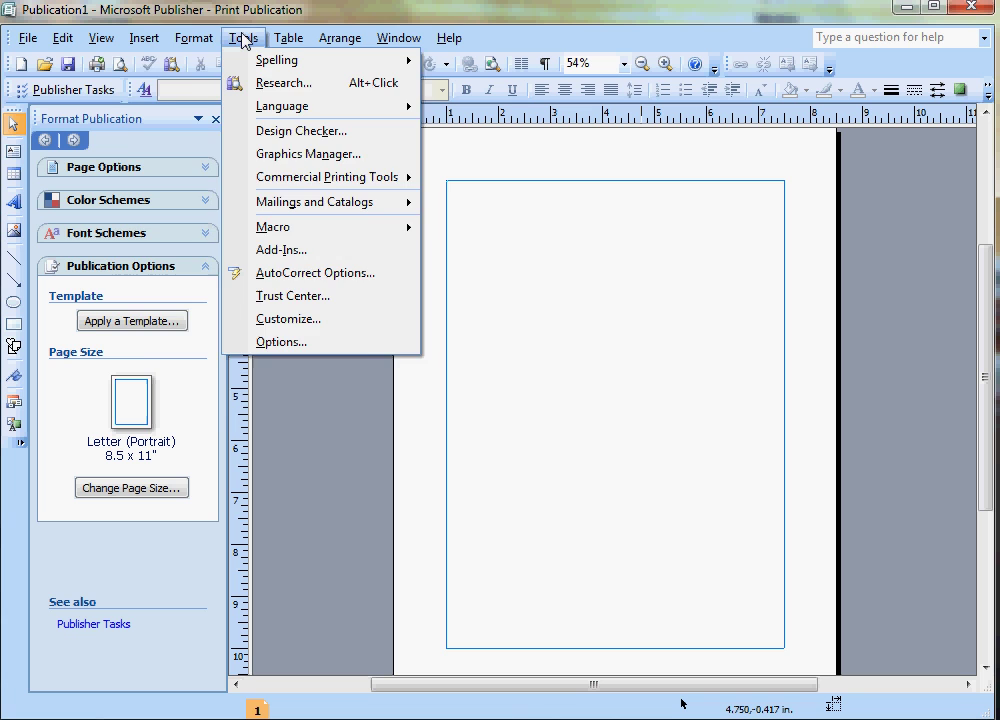
mouse_move(148, 40)
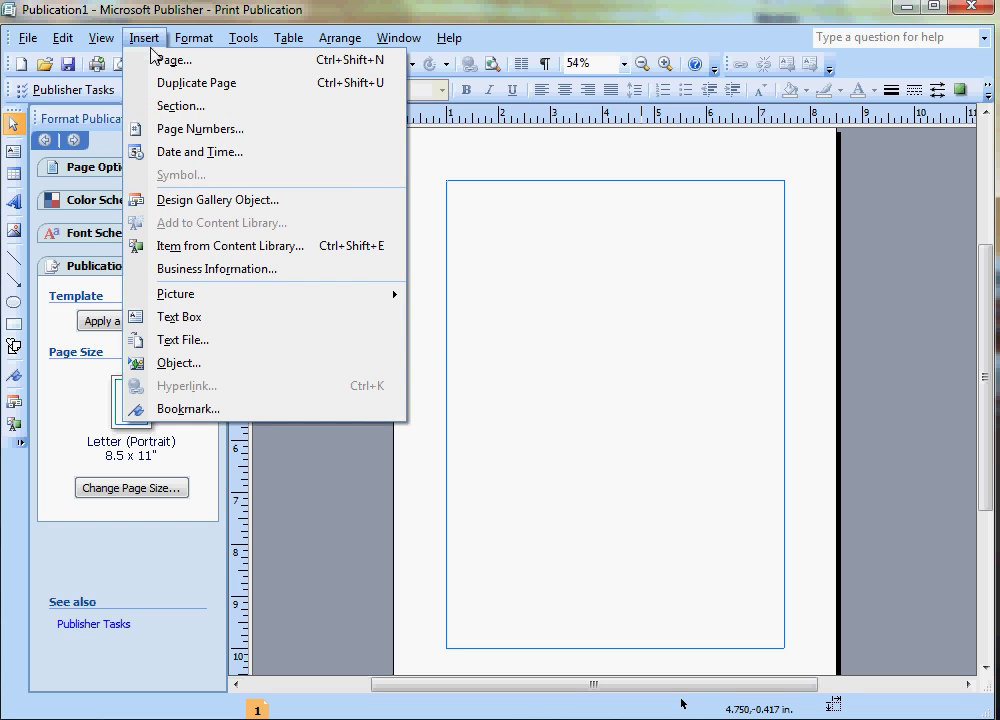
mouse_move(268, 297)
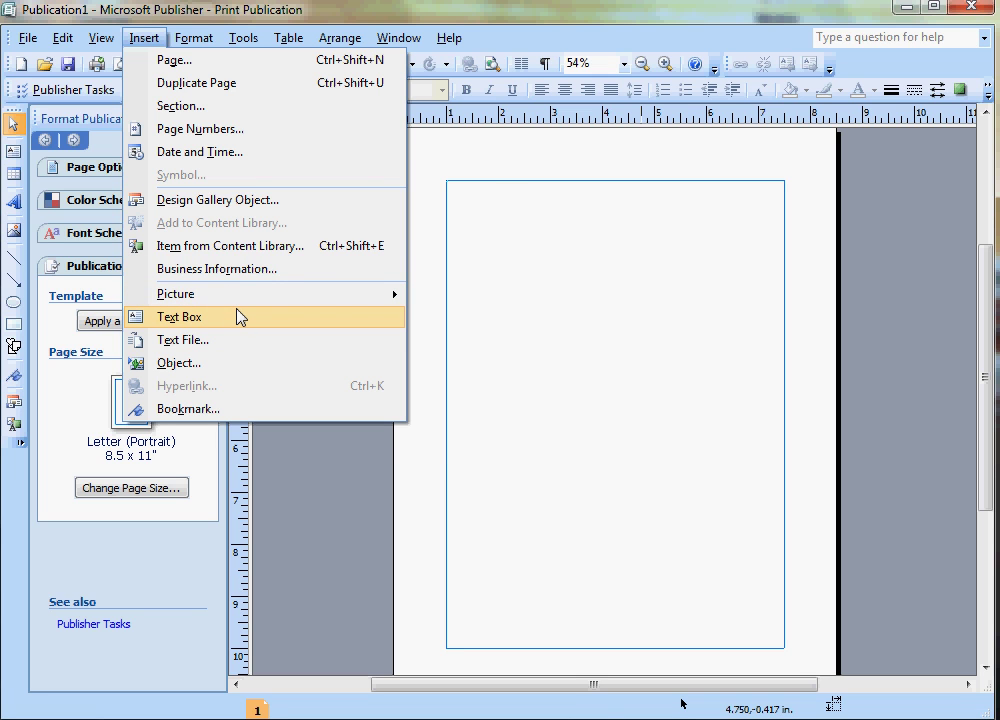
Open the page background settings and apply a light purple gradient fill to the page.
mouse_move(188, 36)
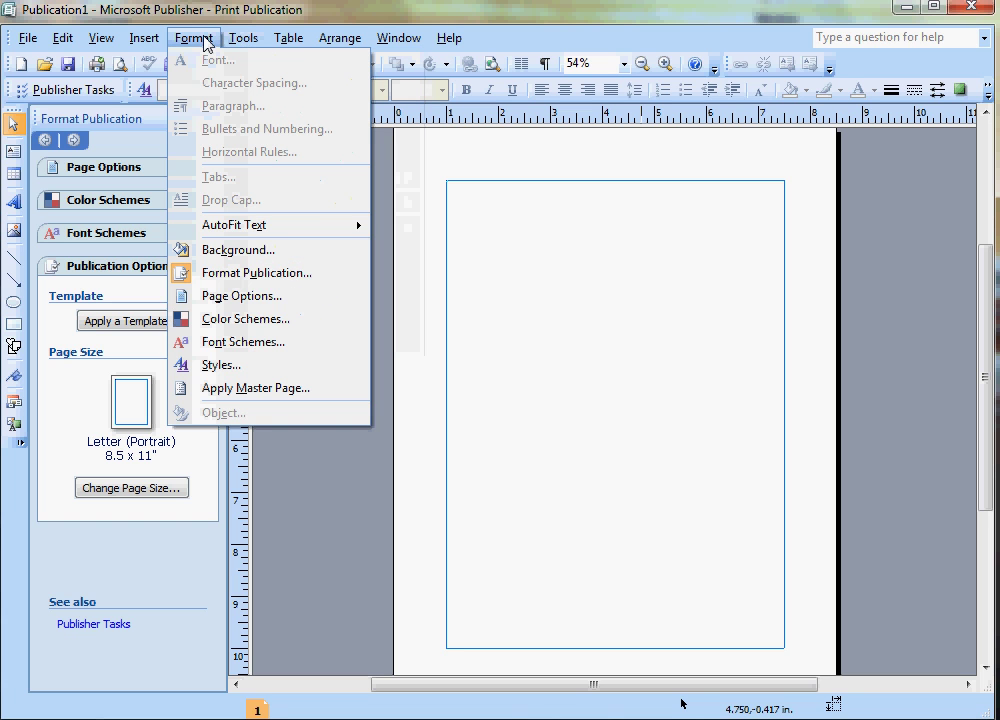
left_click(285, 250)
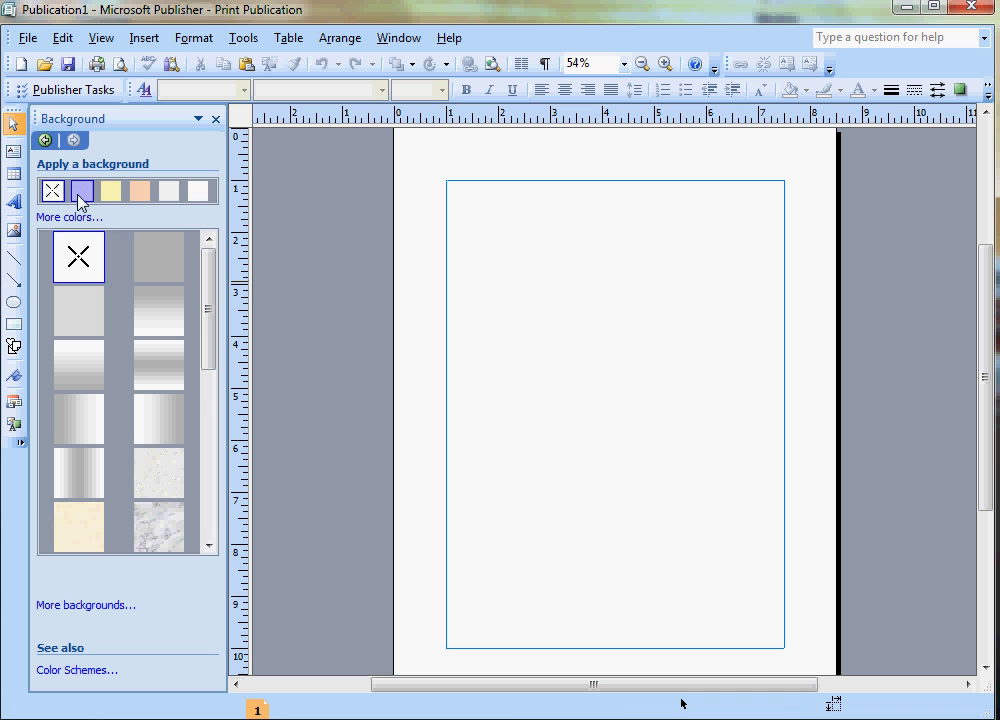
left_click(78, 420)
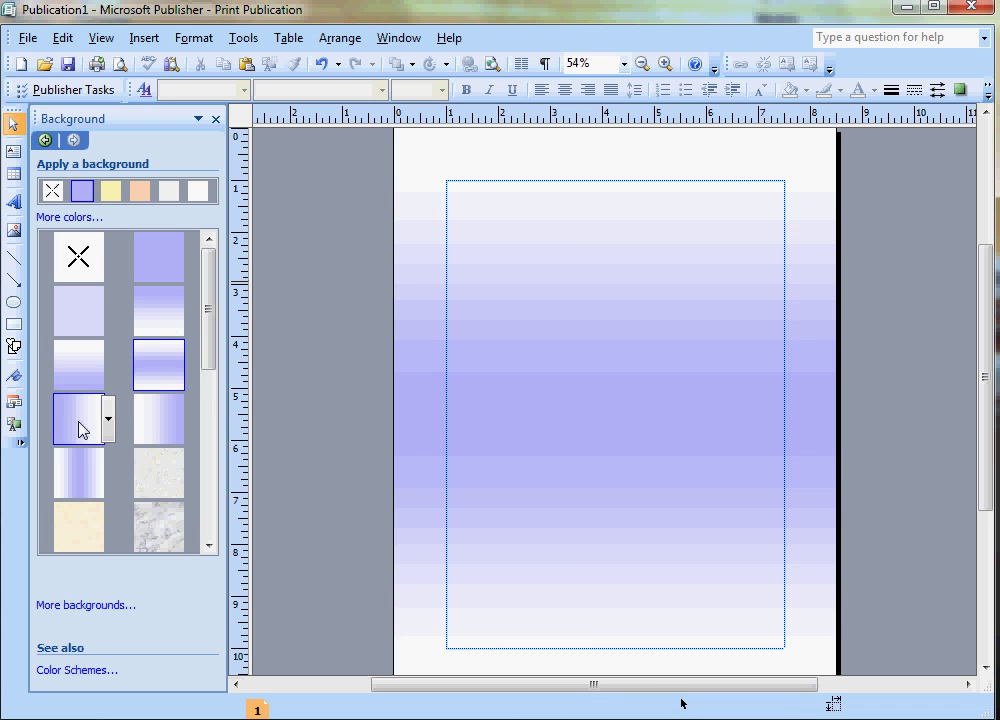
Try a purple checkered pattern and a tan texture as the page background.
left_click_drag(208, 312, 212, 425)
left_click(84, 490)
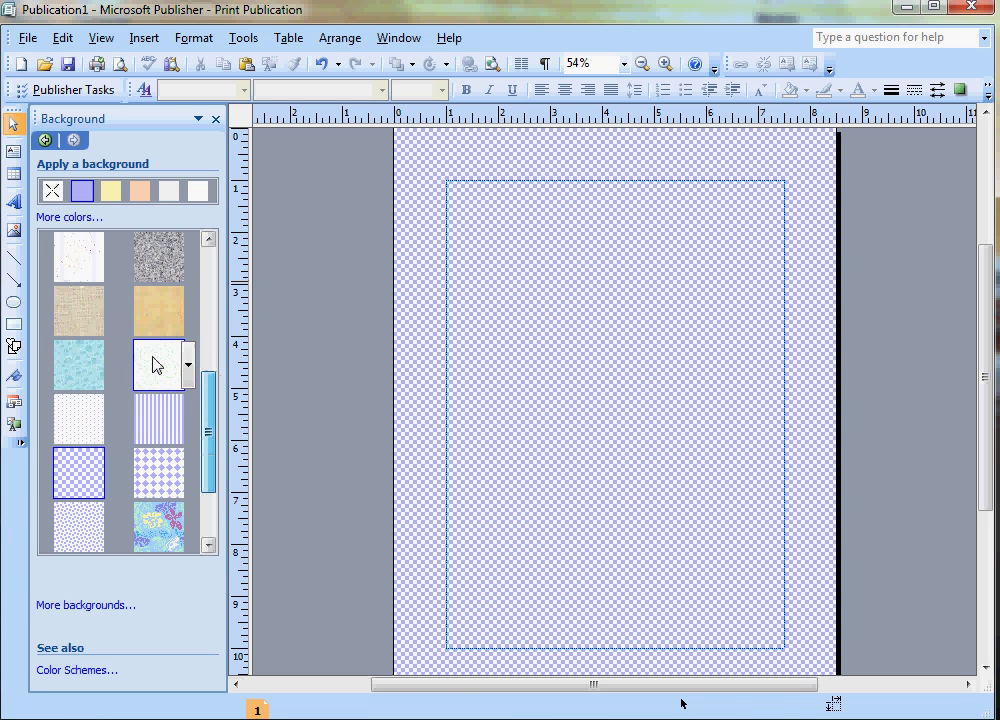
left_click(156, 325)
left_click(212, 328)
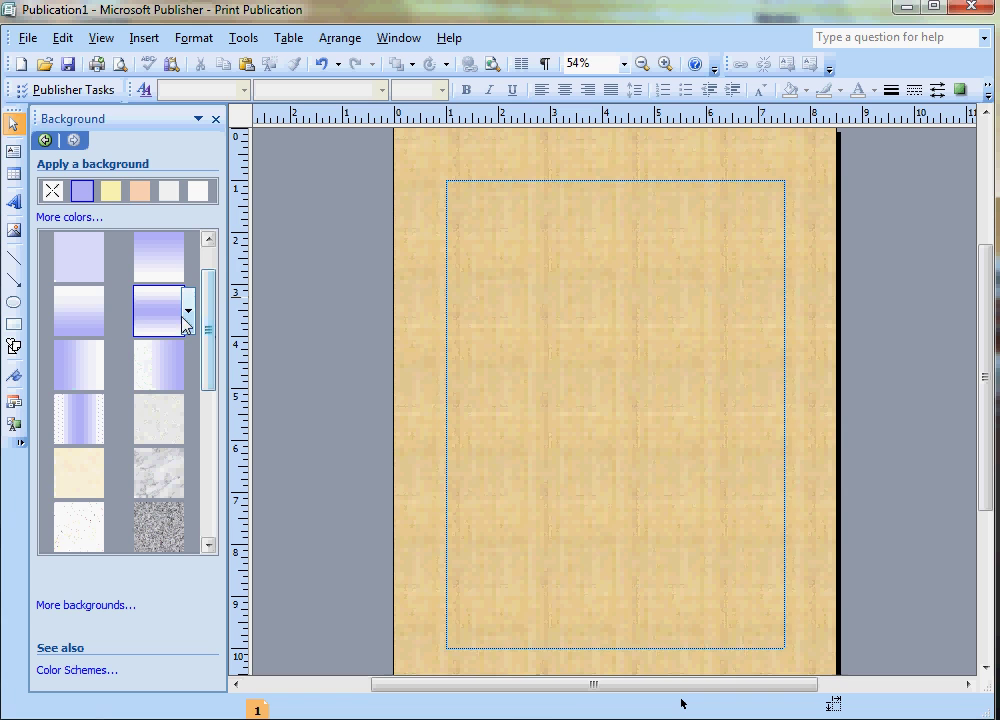
Set the page background to the horizontal gradient fading from light purple at the page's top to white at its bottom.
left_click(164, 330)
left_click(166, 350)
left_click(83, 298)
left_click(74, 261)
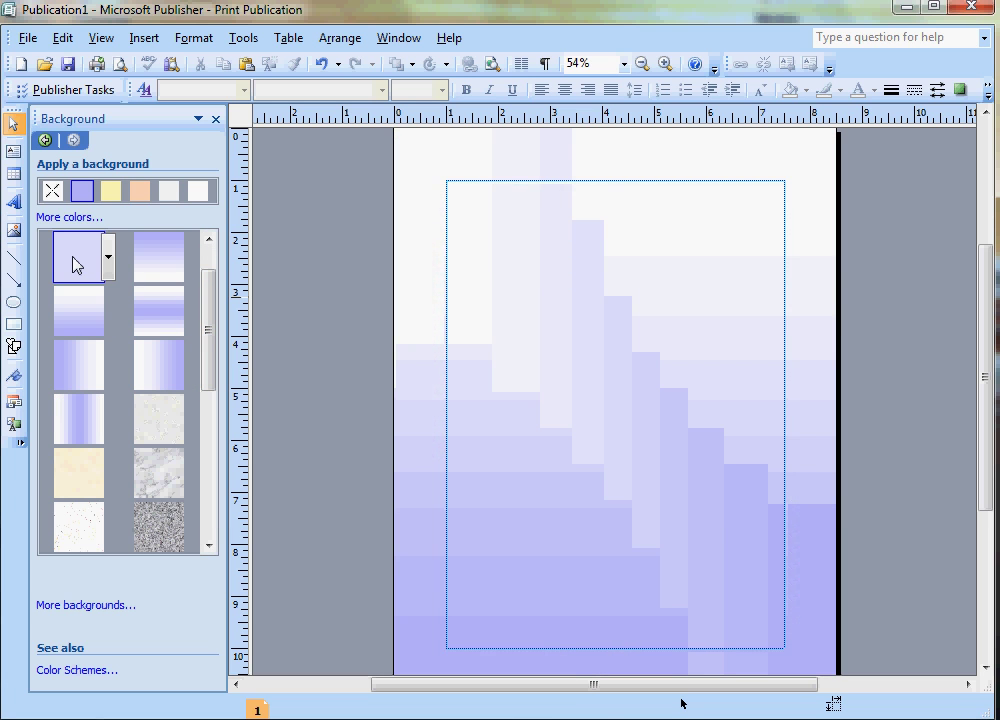
left_click(95, 322)
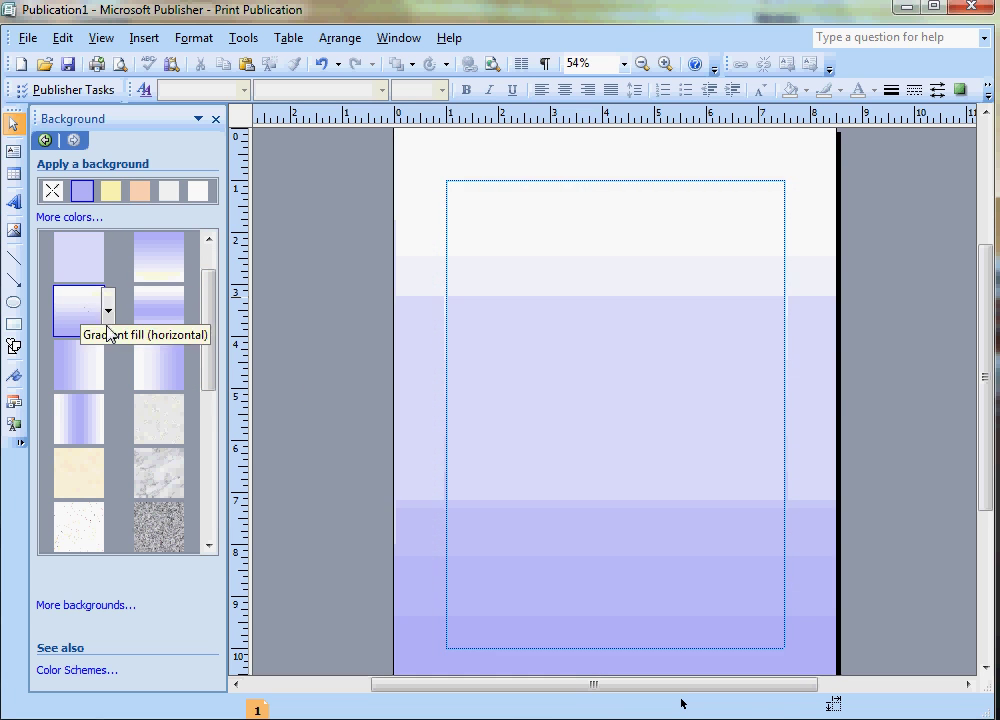
left_click(179, 261)
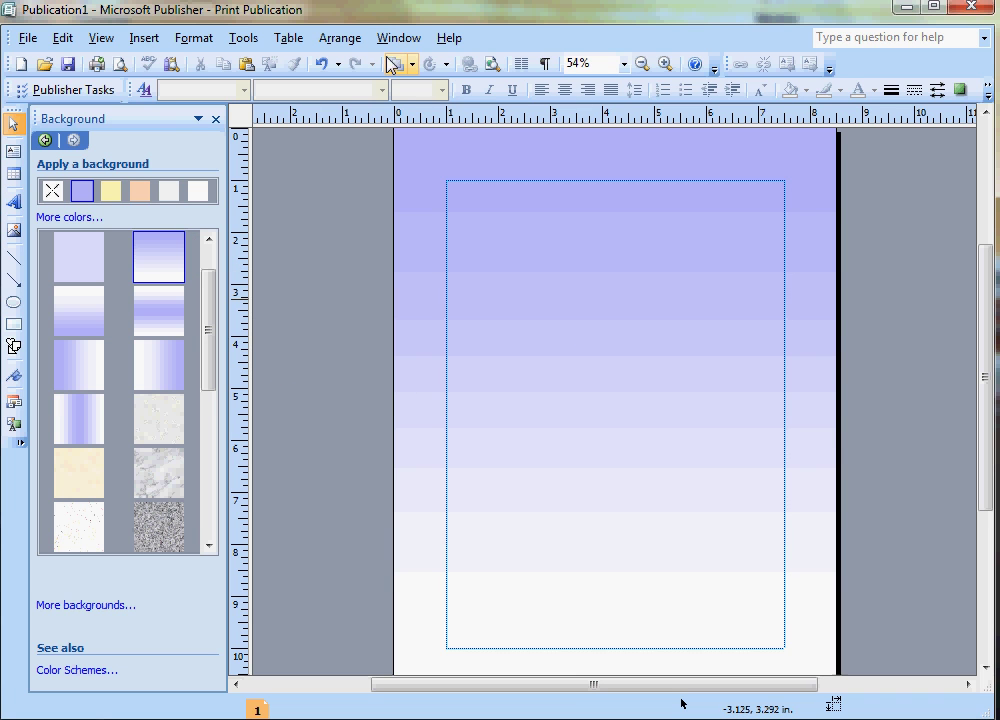
left_click(150, 40)
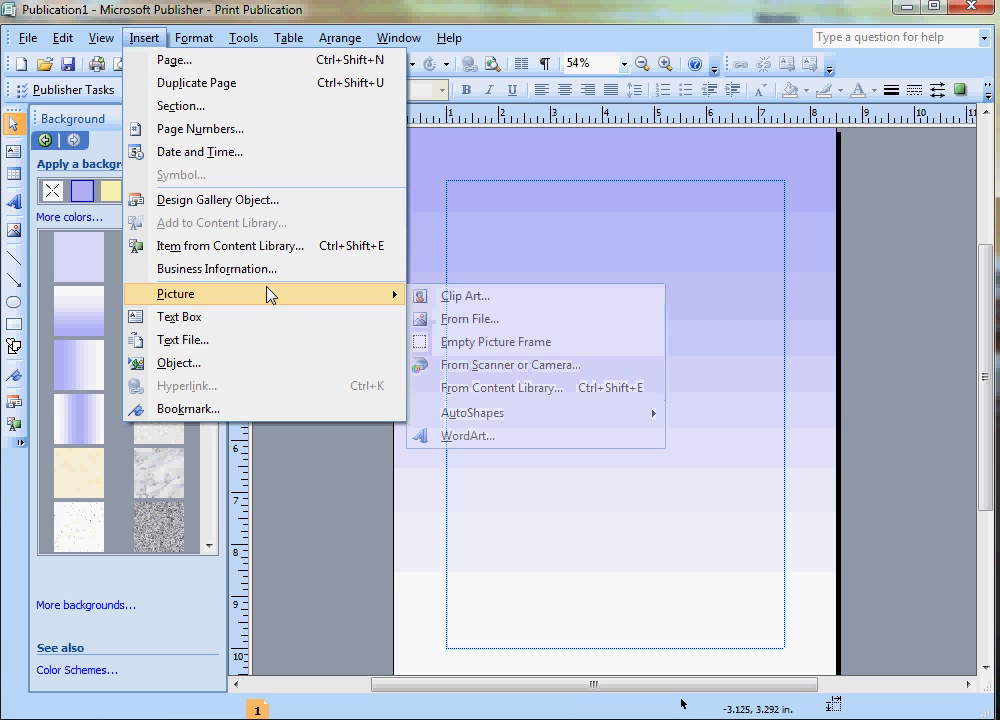
left_click(482, 285)
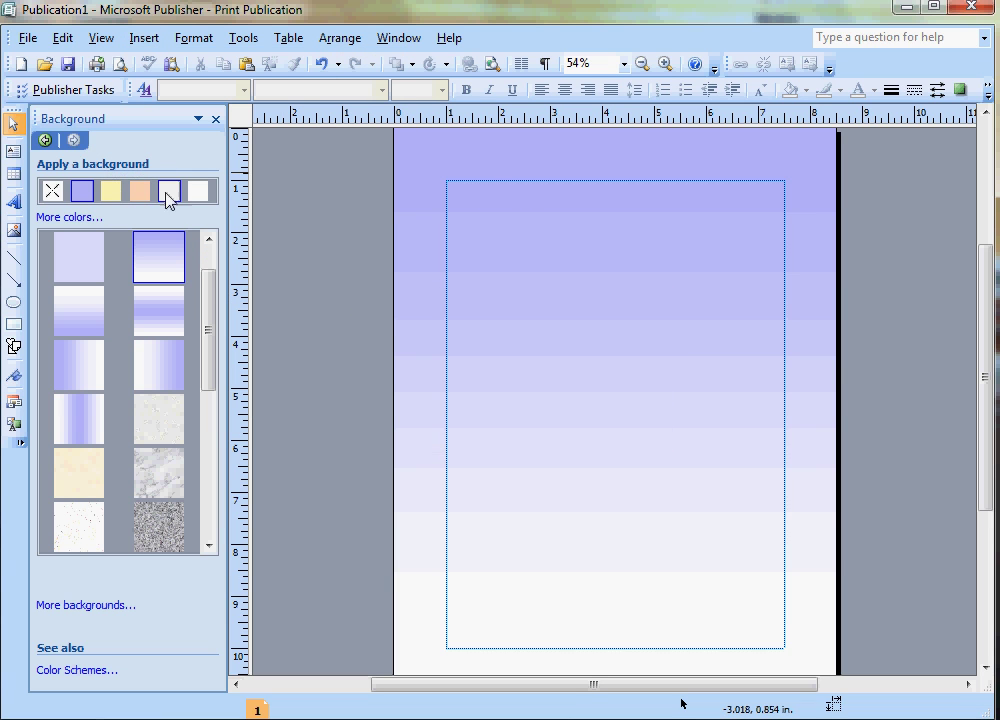
Draw a text box about 6.25 x 3.375 in. across the upper part of the page and enter "Congratulations".
left_click(14, 151)
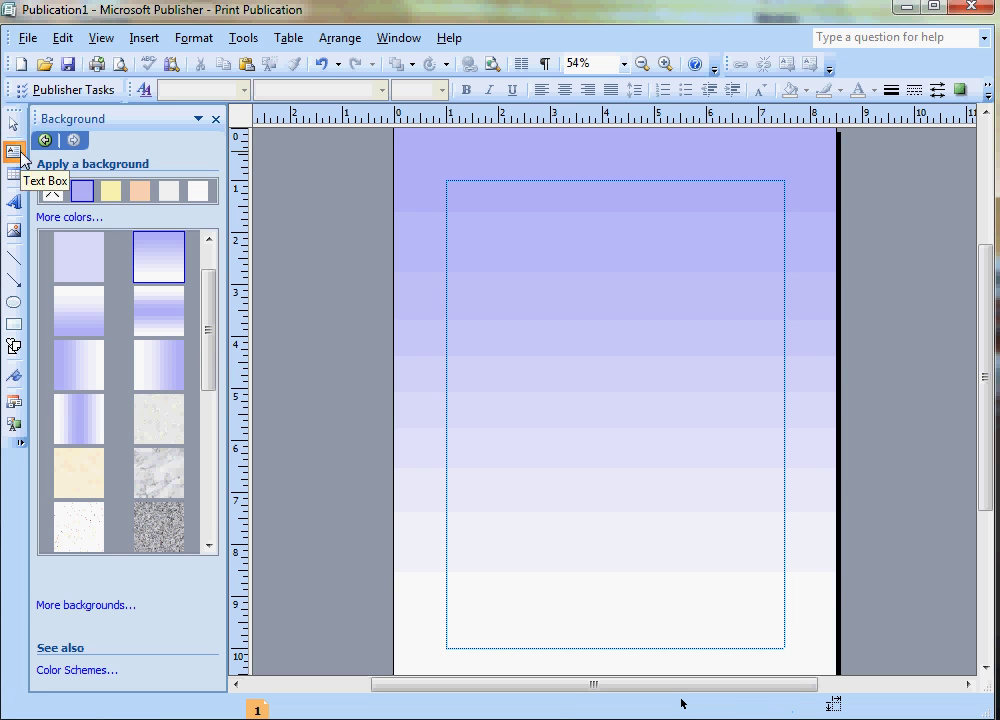
left_click_drag(459, 181, 784, 355)
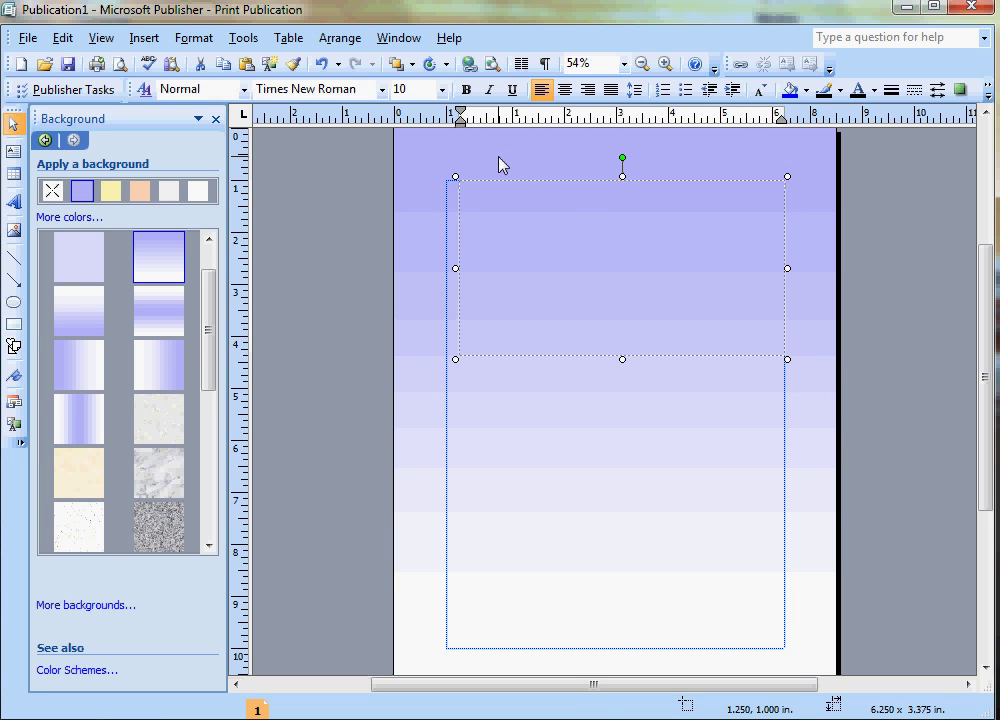
type("Tit")
key("BackSpace")
key("BackSpace")
key("BackSpace")
type("Cos")
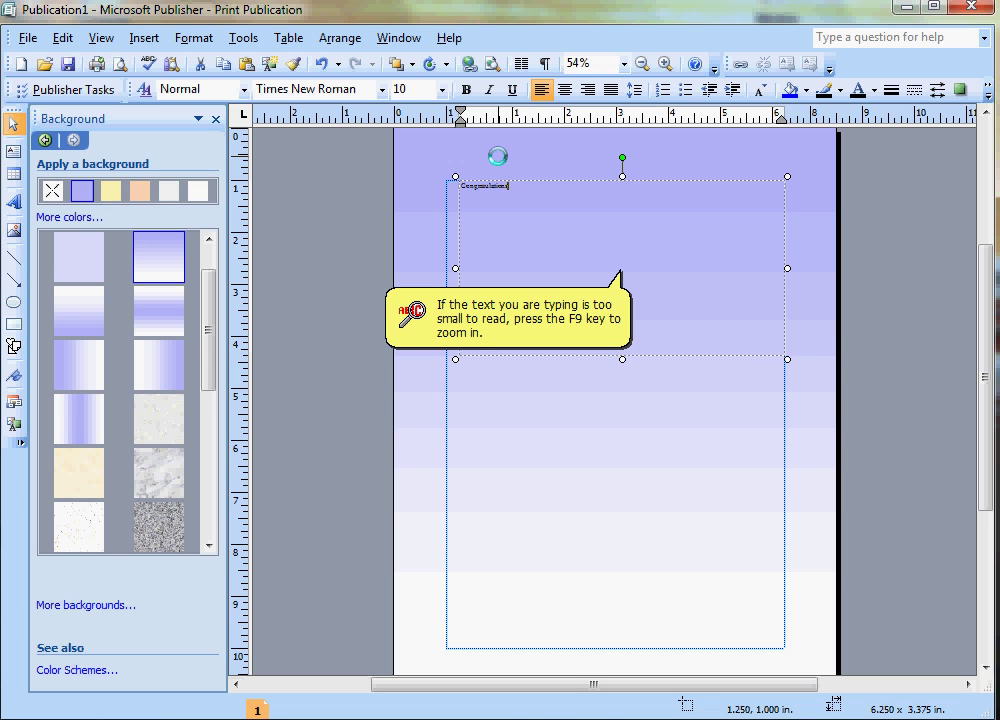
type("gratulations")
Set the font size of the whole "Congratulations" text to 48.
key("ctrl+a")
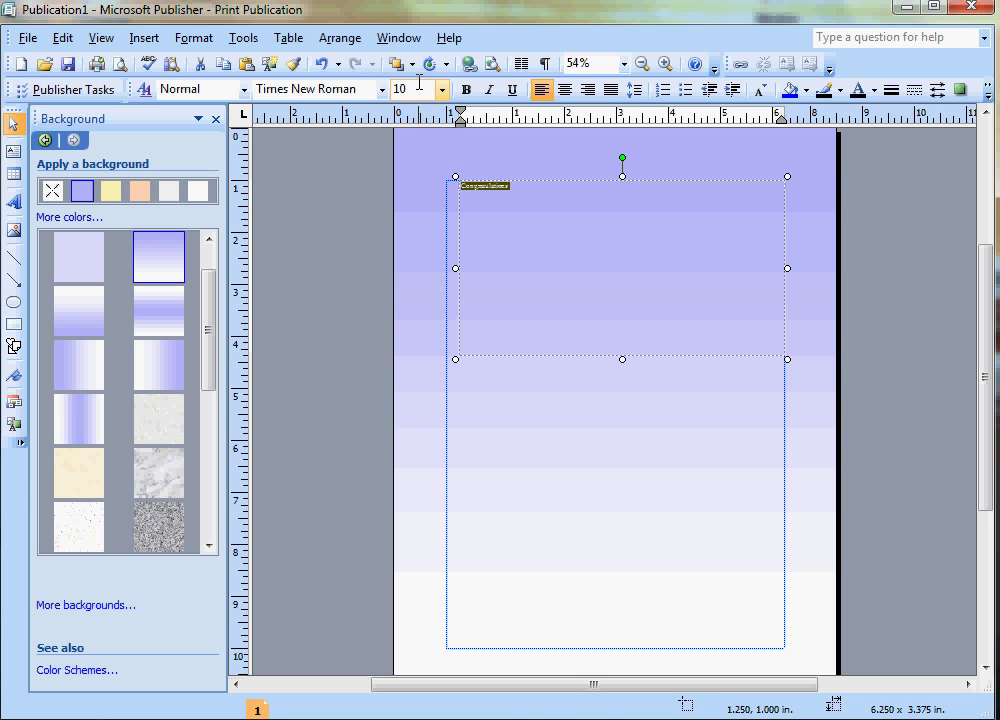
left_click(441, 90)
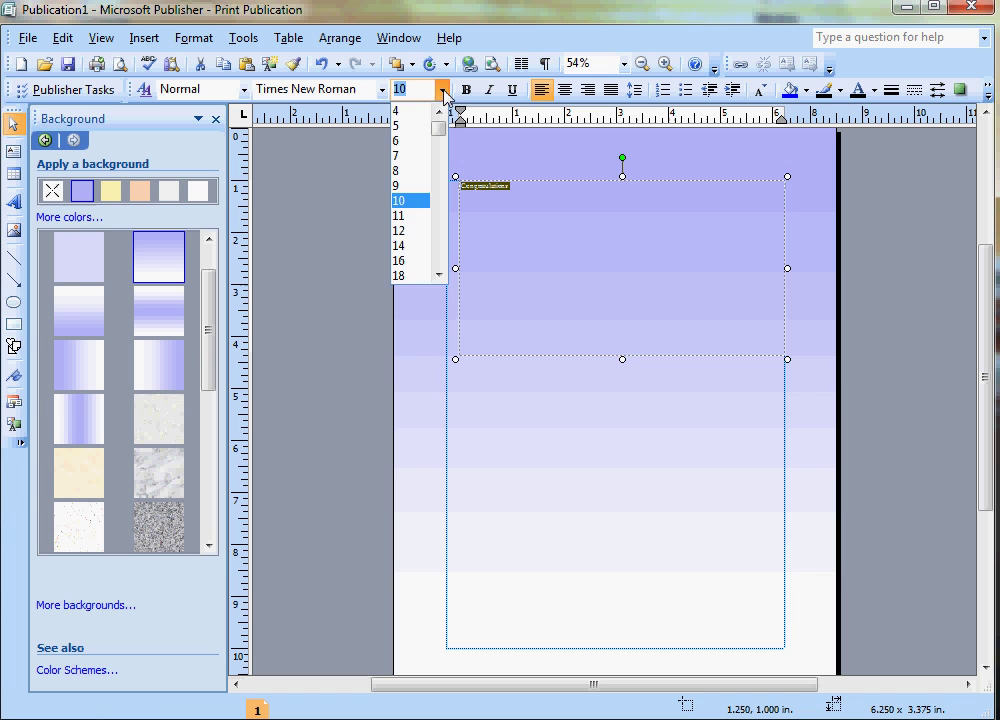
left_click(441, 90)
left_click(441, 90)
left_click_drag(437, 135, 449, 270)
left_click(417, 268)
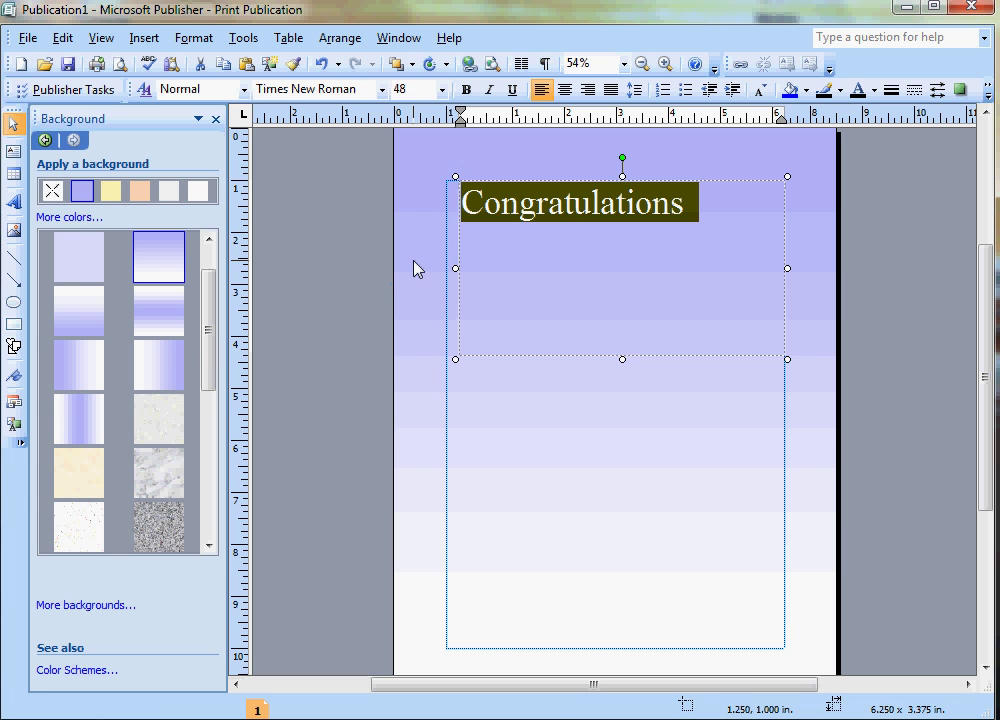
Try a font size of 72 for the "Congratulations" heading.
left_click(441, 90)
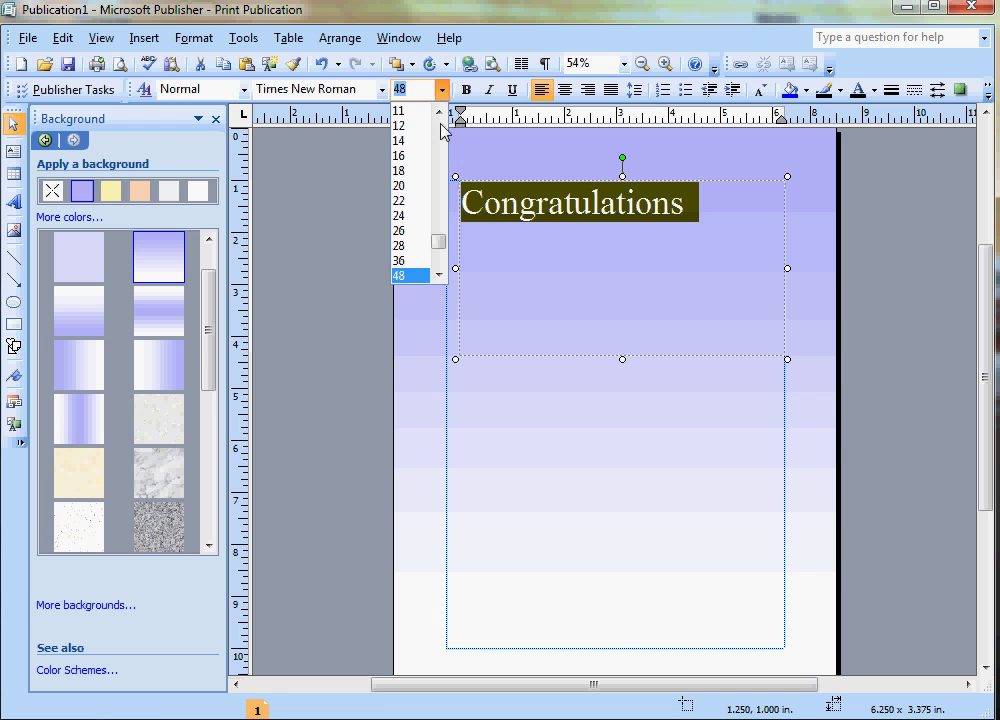
left_click(437, 282)
left_click(420, 279)
Resize the heading's text box to a height of about 3 in., keeping its upper edge in place.
left_click_drag(625, 360, 624, 249)
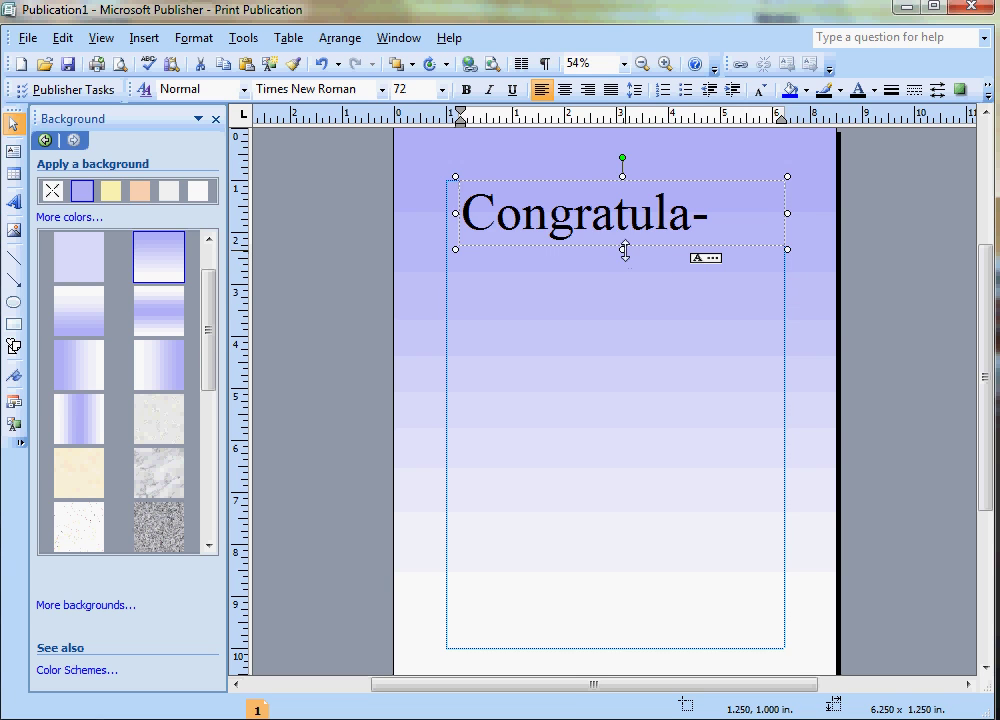
left_click_drag(624, 250, 630, 343)
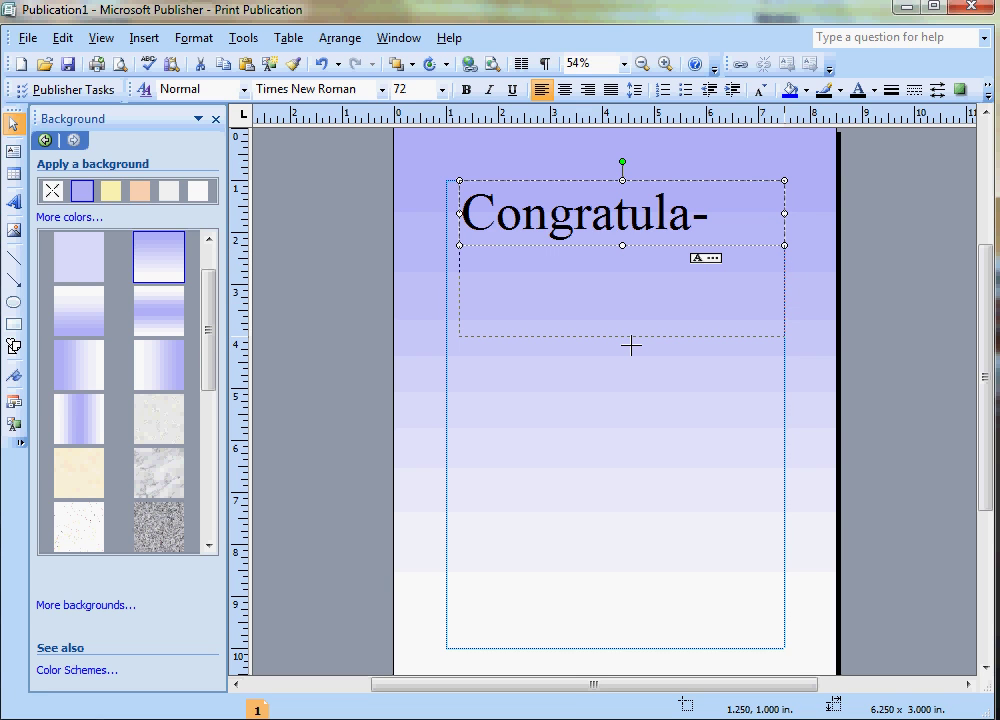
left_click_drag(631, 345, 634, 345)
left_click(609, 277)
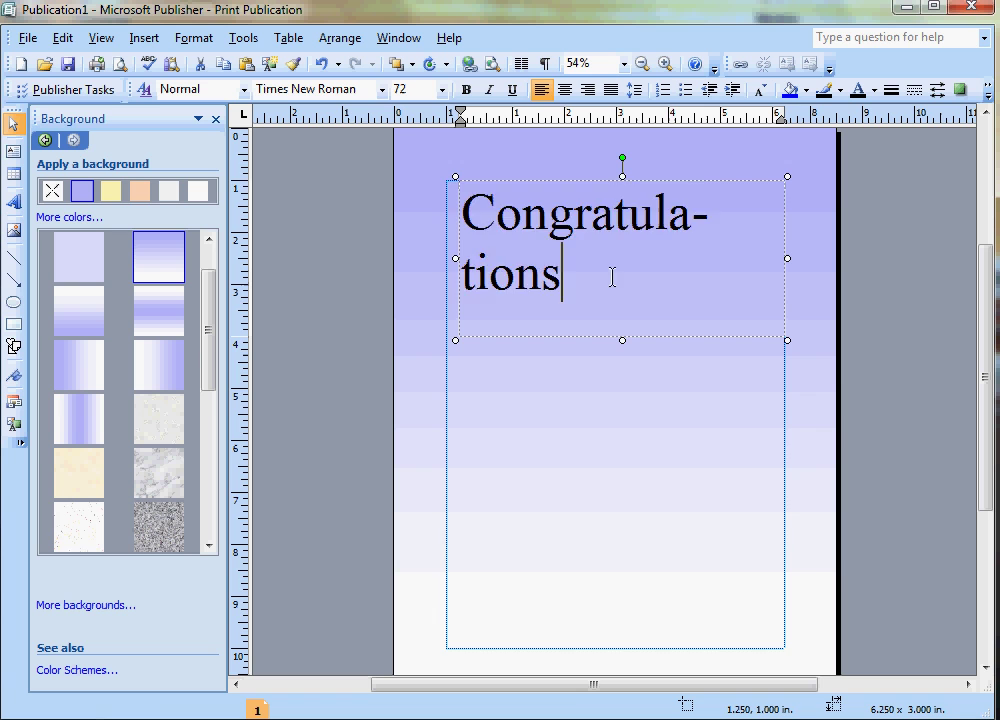
Select all the heading text and set its font size back to 48.
key("ctrl+a")
left_click(441, 89)
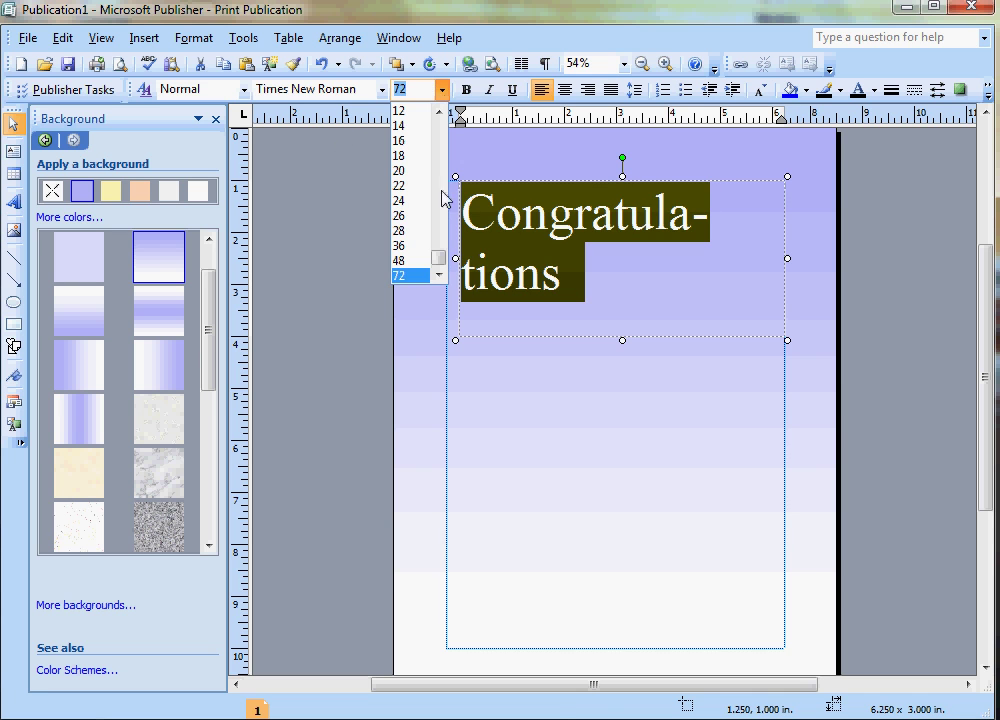
left_click(406, 259)
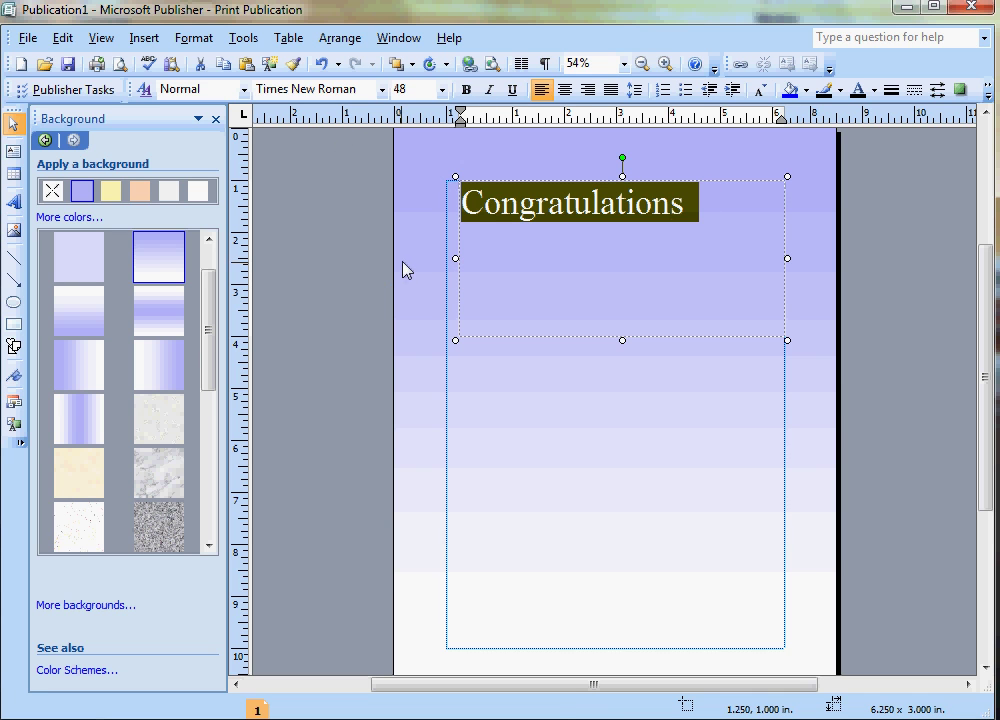
Center the "Congratulations" heading and set its font to Snap ITC.
left_click(567, 92)
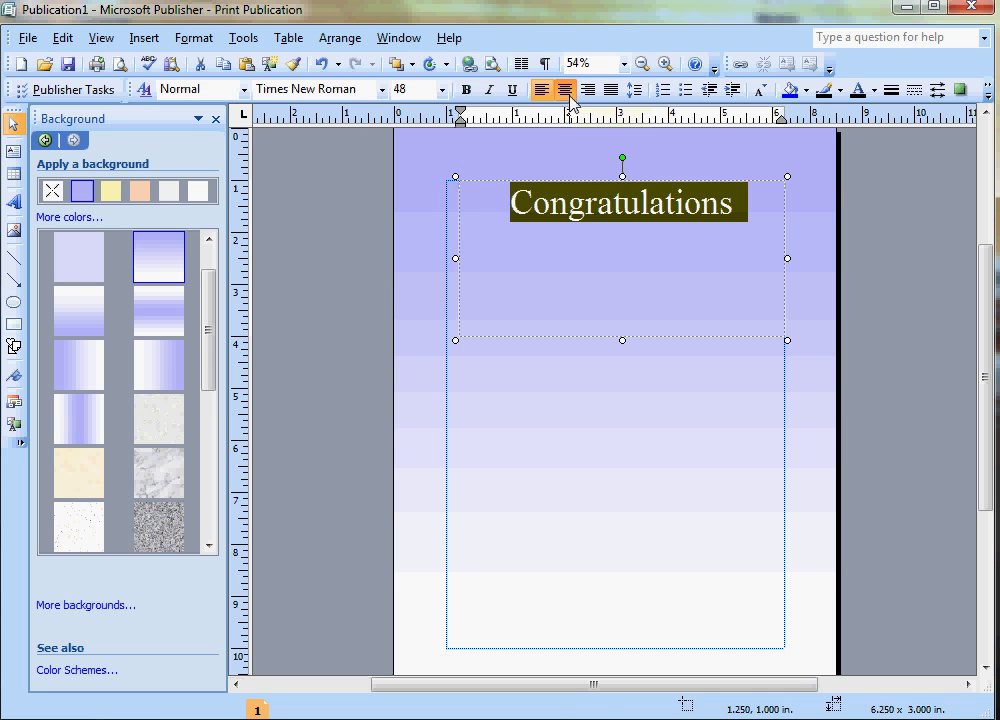
left_click(381, 89)
left_click(310, 213)
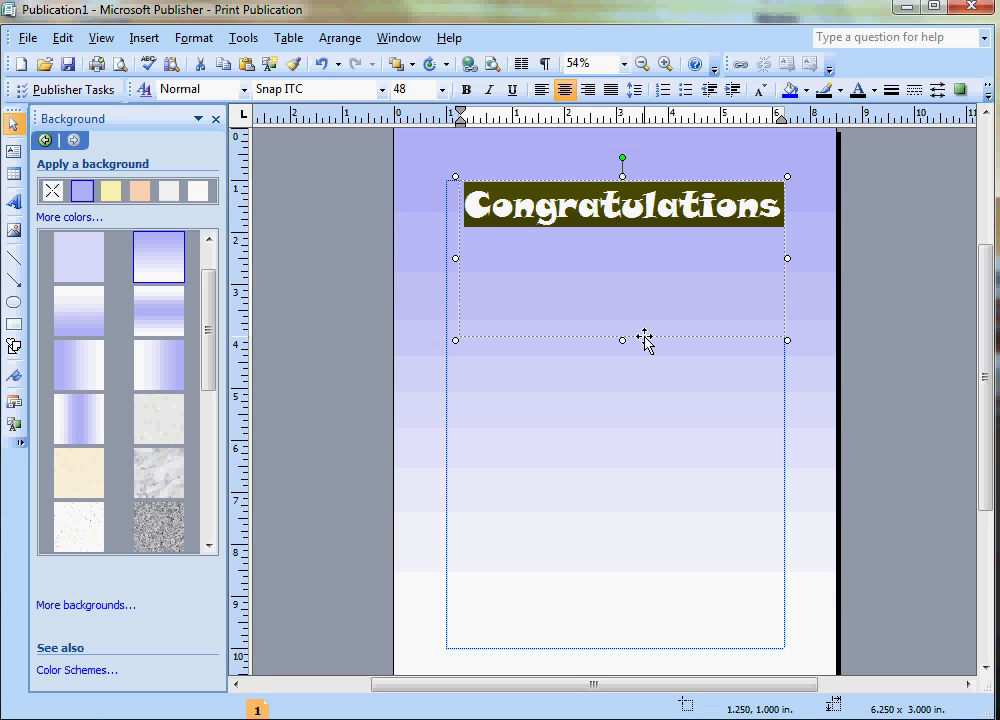
Set the font color of the whole "Congratulations" heading to the scheme's purple.
left_click(874, 90)
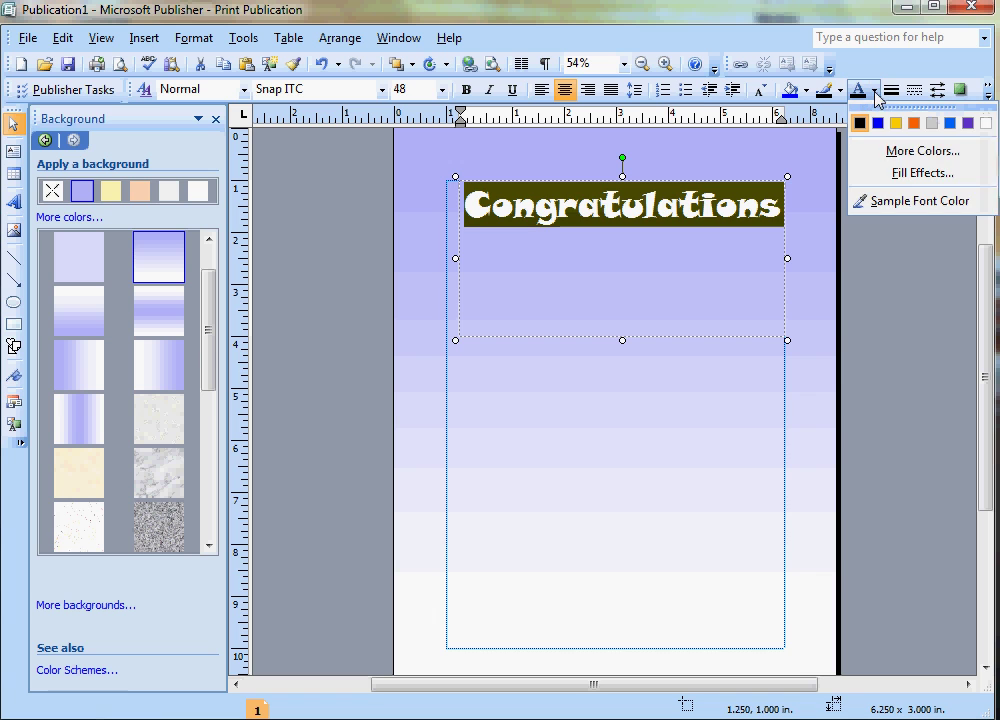
left_click(915, 156)
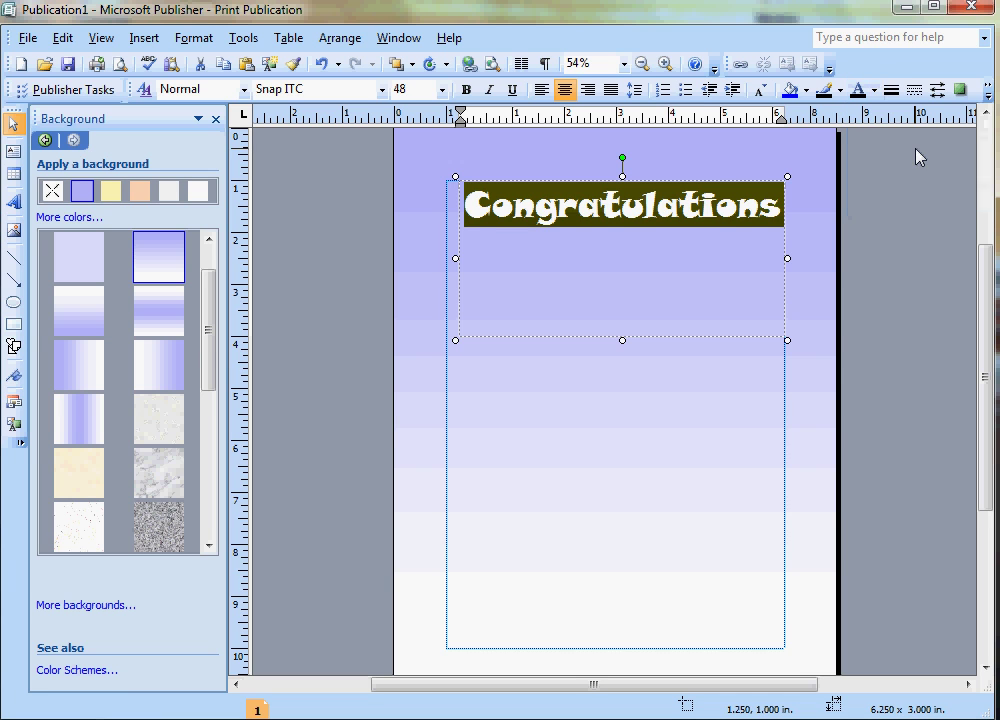
left_click(906, 143)
left_click_drag(787, 205, 460, 205)
left_click(873, 90)
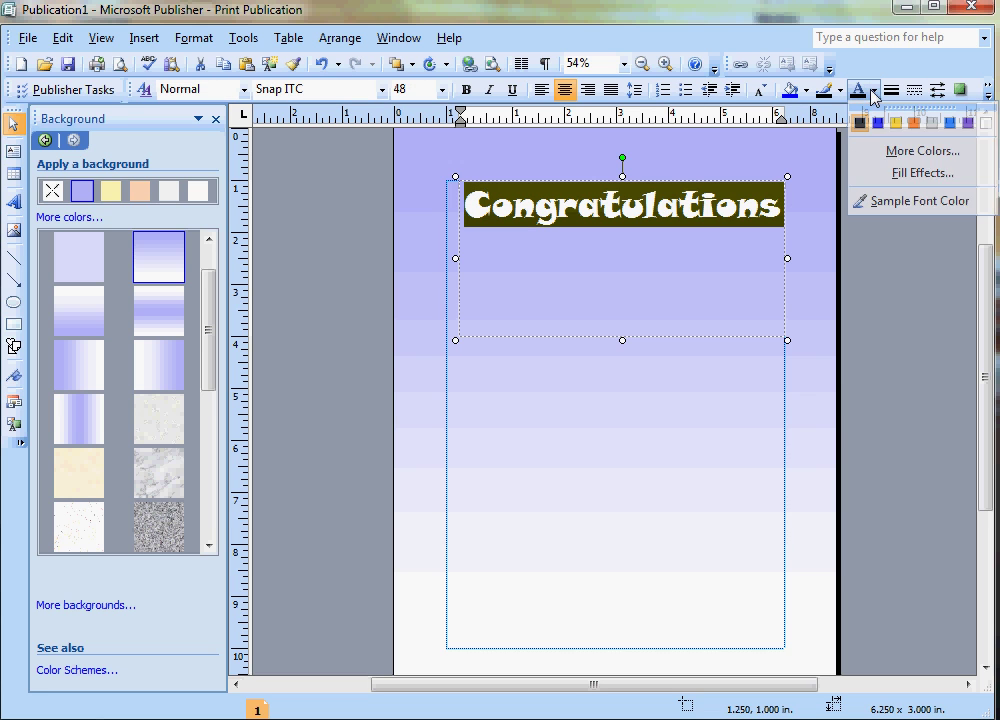
left_click(967, 123)
left_click(739, 310)
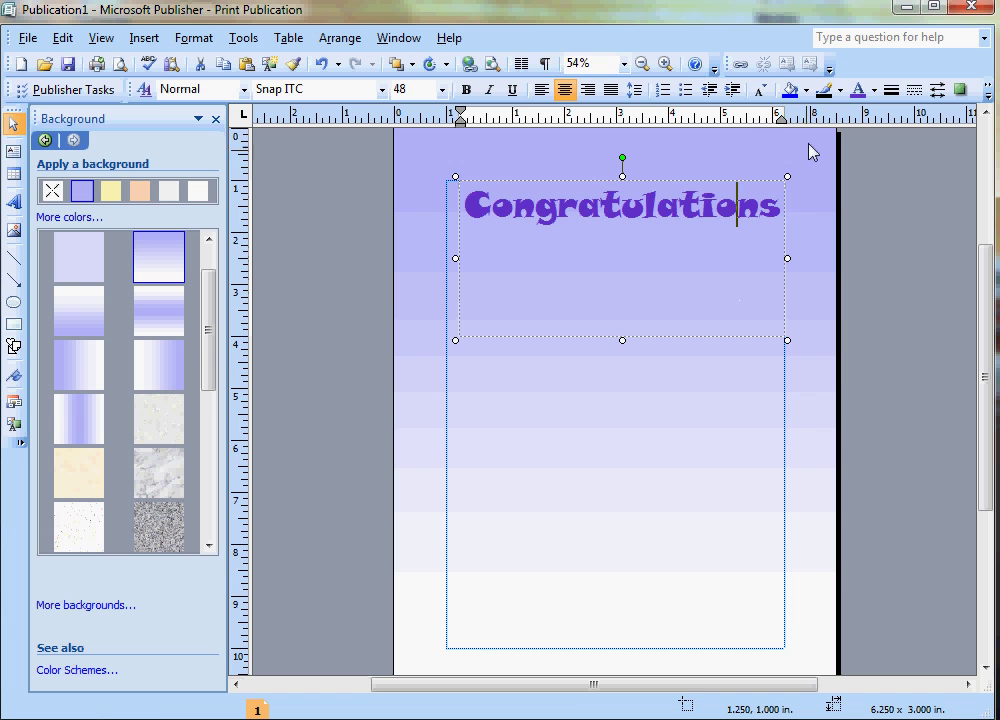
Try a gold-yellow fill on the heading's text box and undo it.
left_click(787, 237)
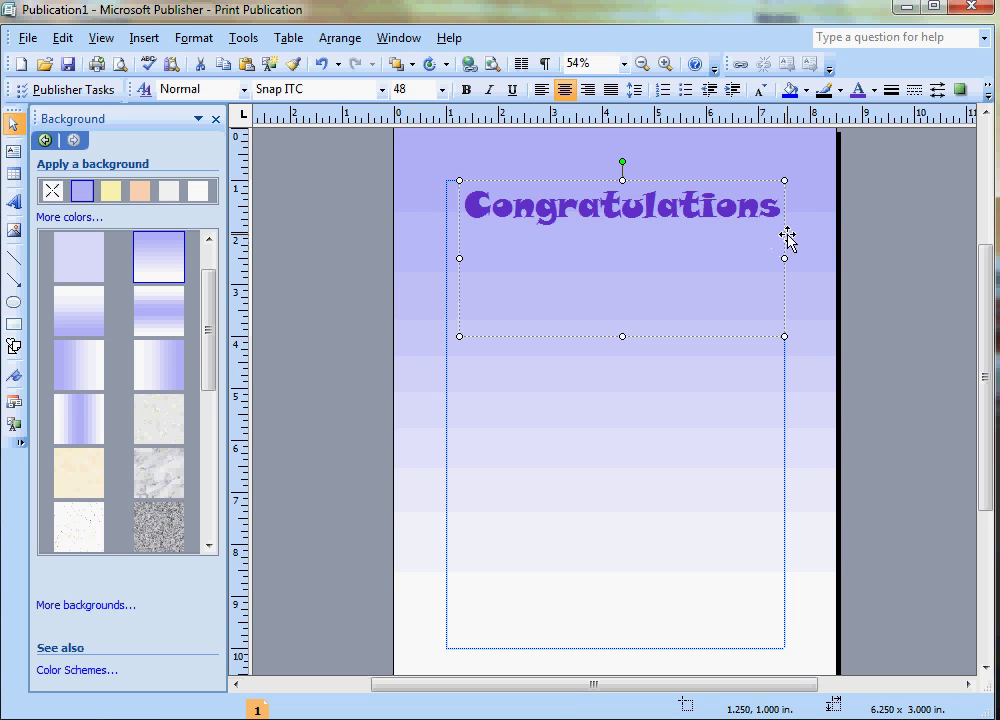
left_click(806, 90)
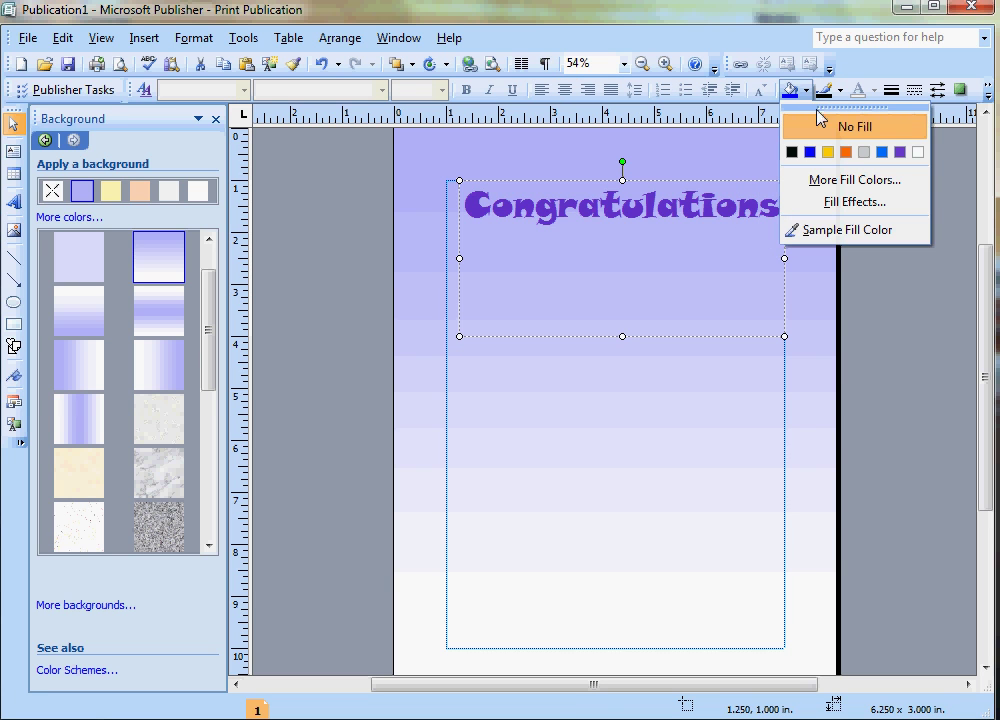
left_click(828, 152)
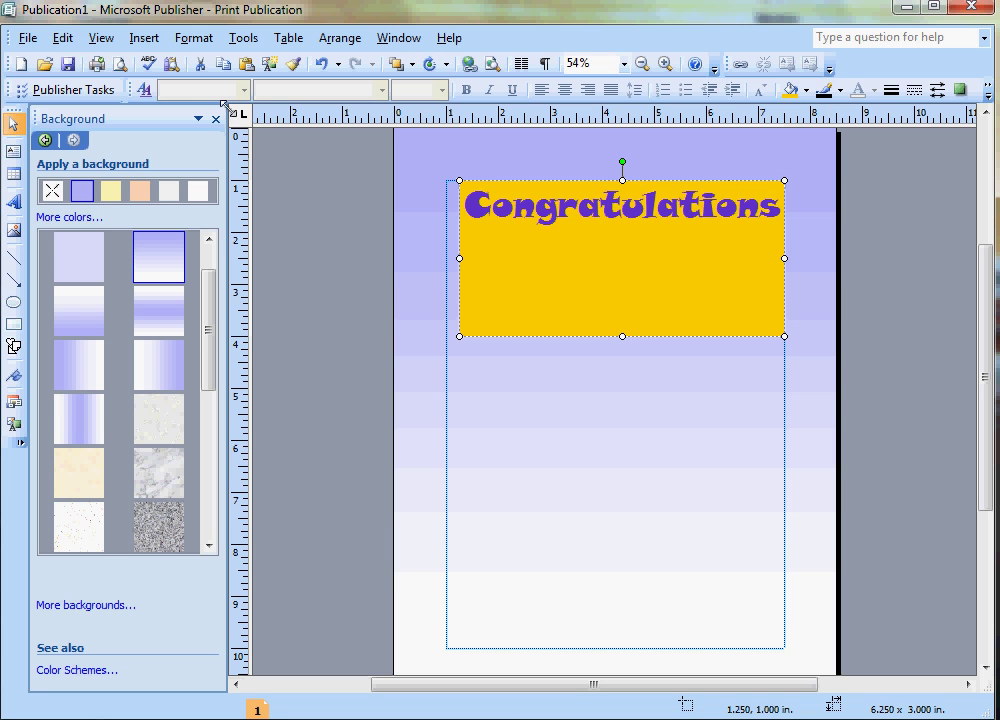
left_click(63, 37)
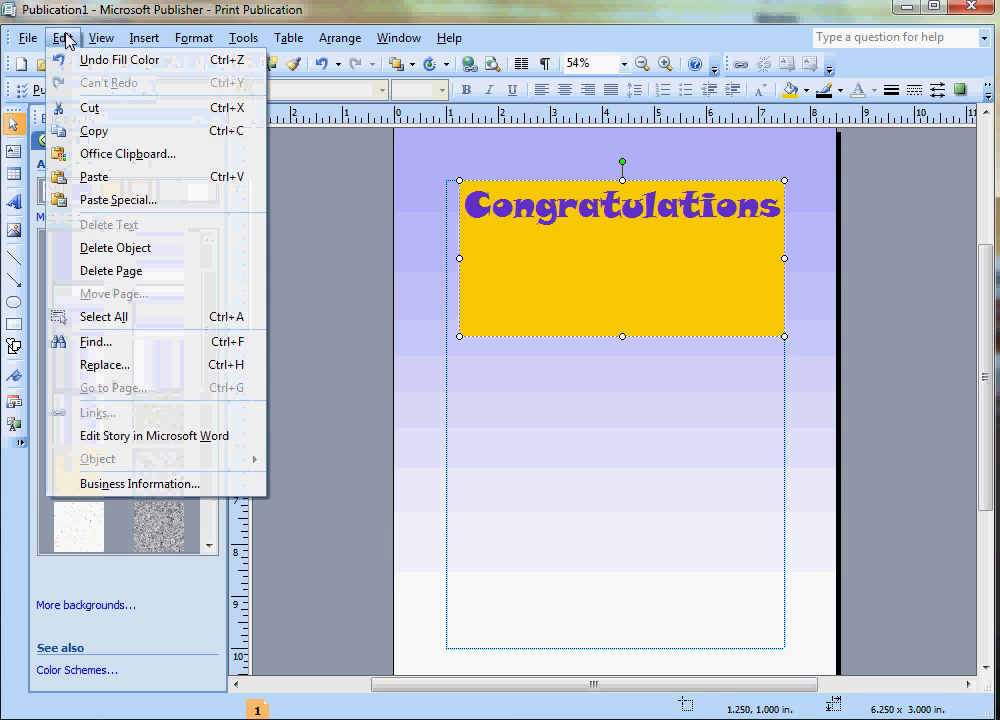
left_click(90, 60)
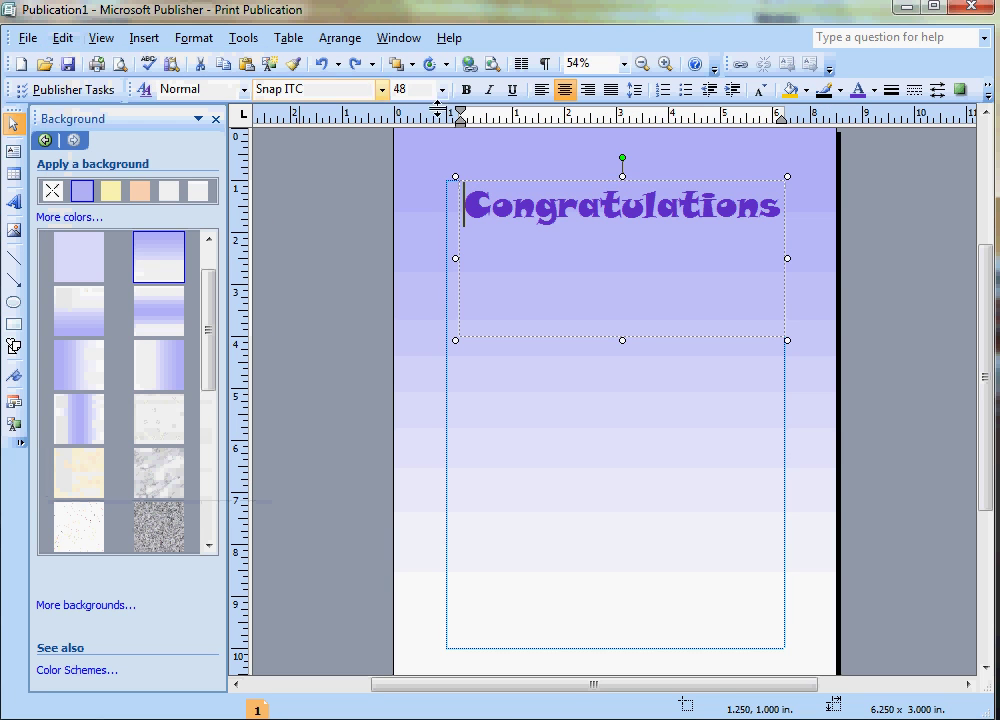
left_click(891, 89)
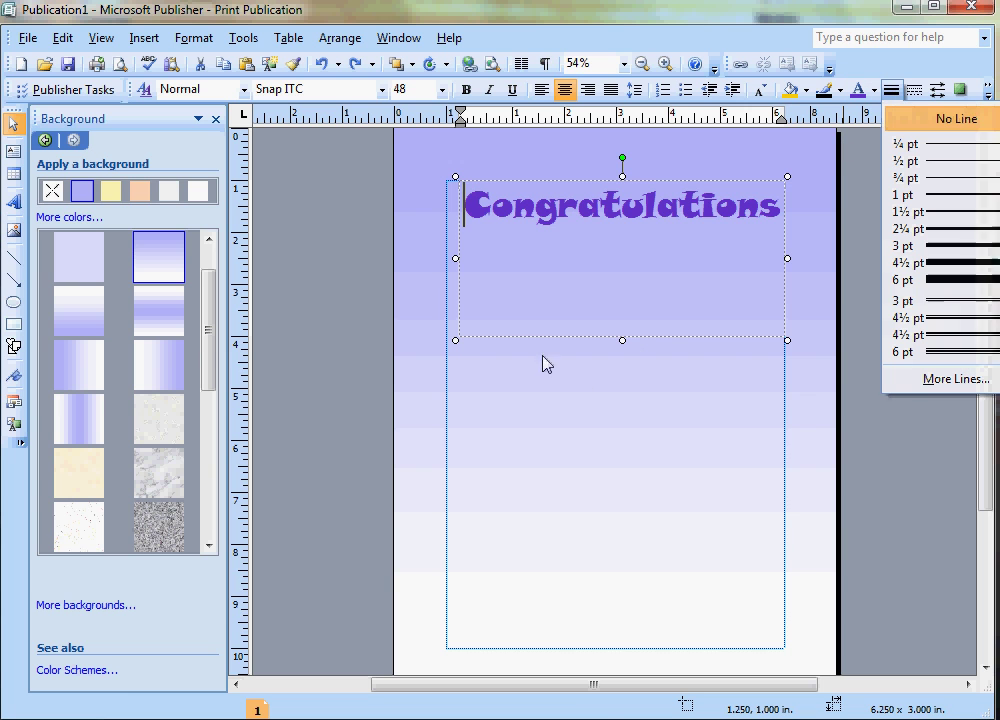
left_click(14, 177)
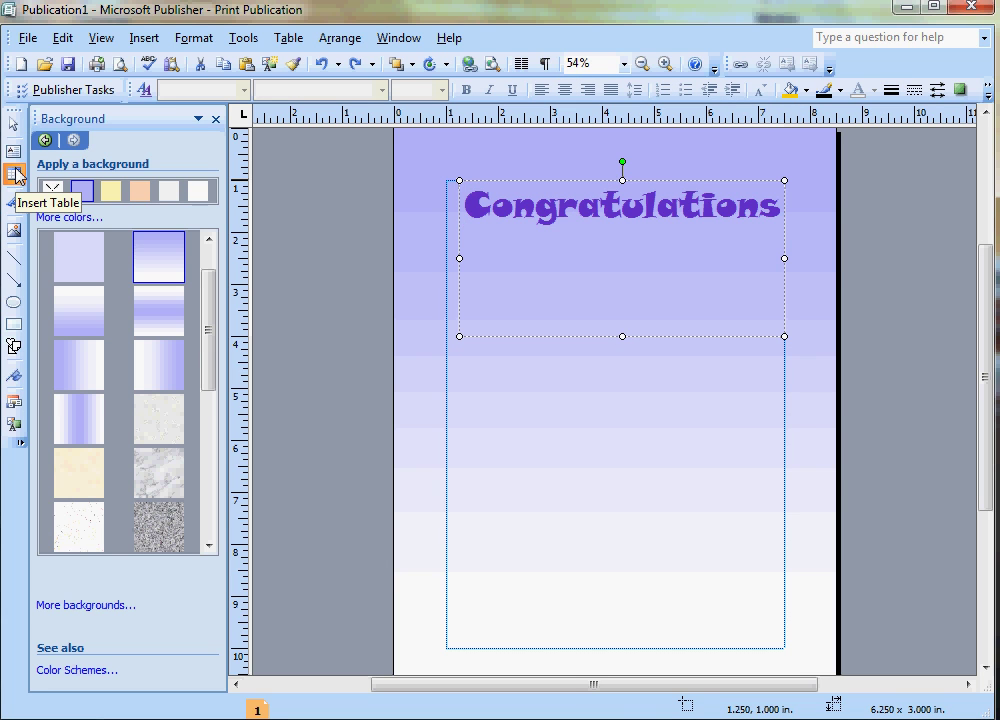
Insert the WordArt "Wow" in the orange-yellow gradient style of the gallery's third row and widen it to about 1.6 in.
left_click(14, 201)
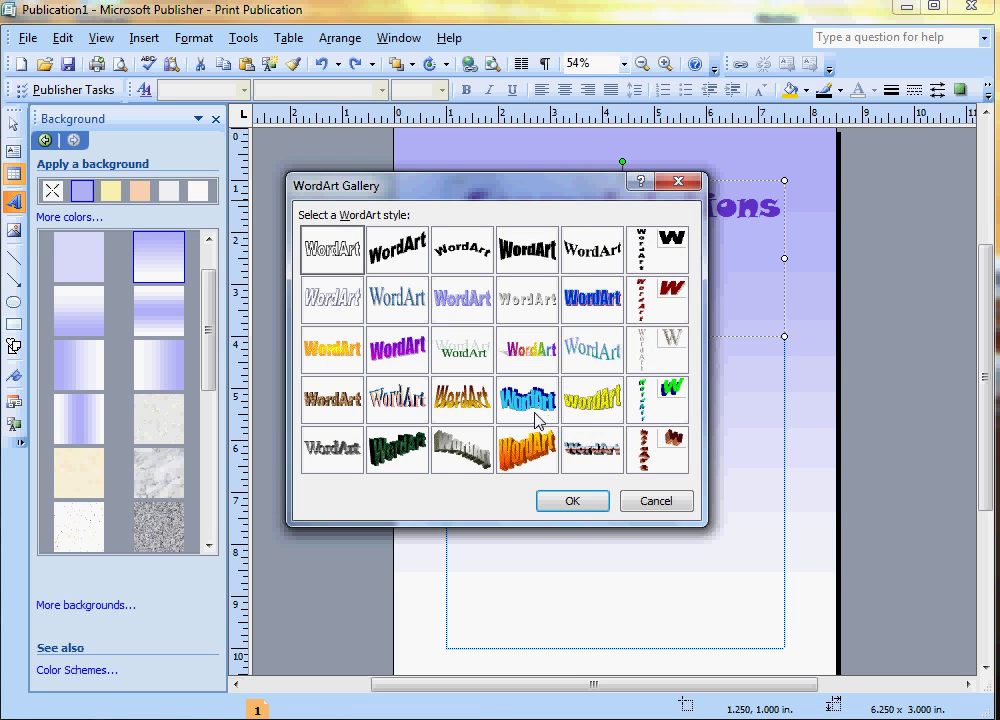
left_click(342, 353)
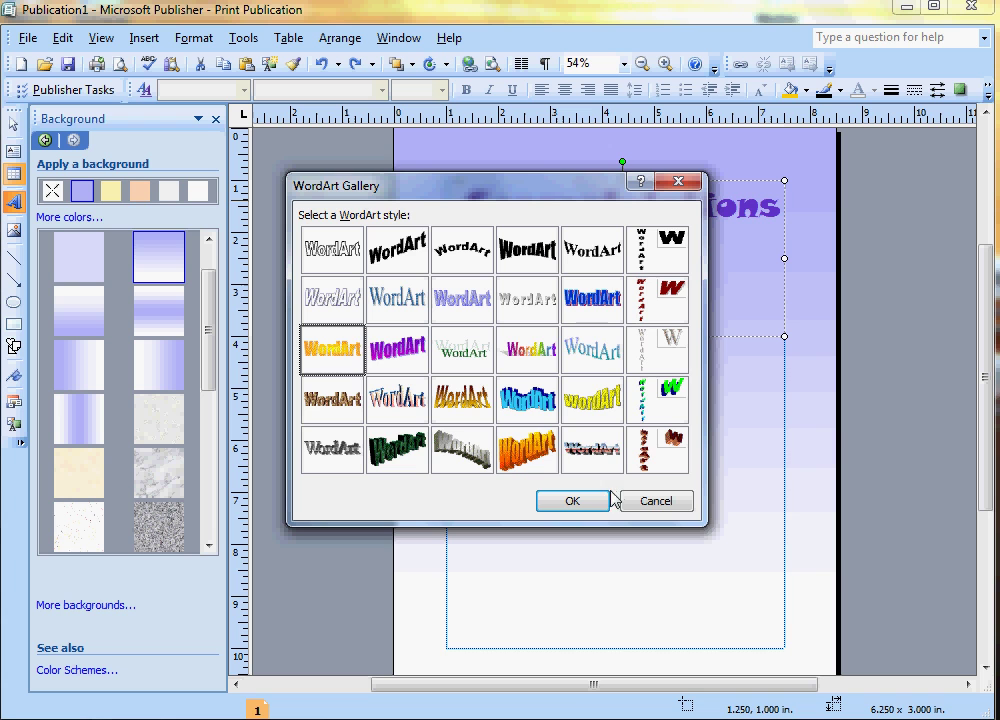
double_click(332, 348)
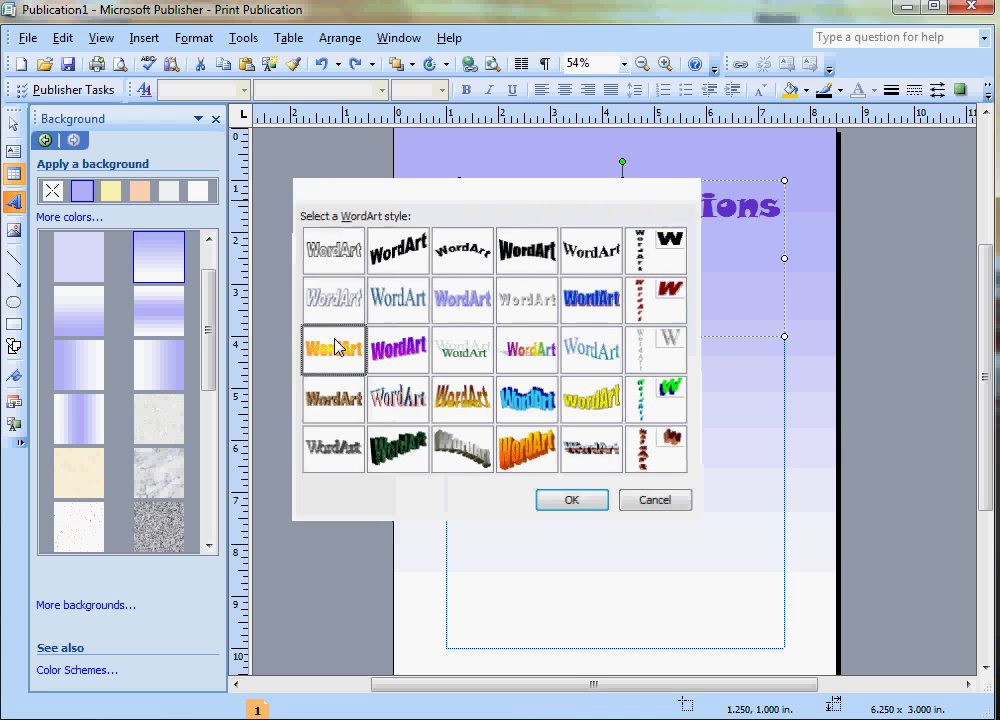
type("Wow")
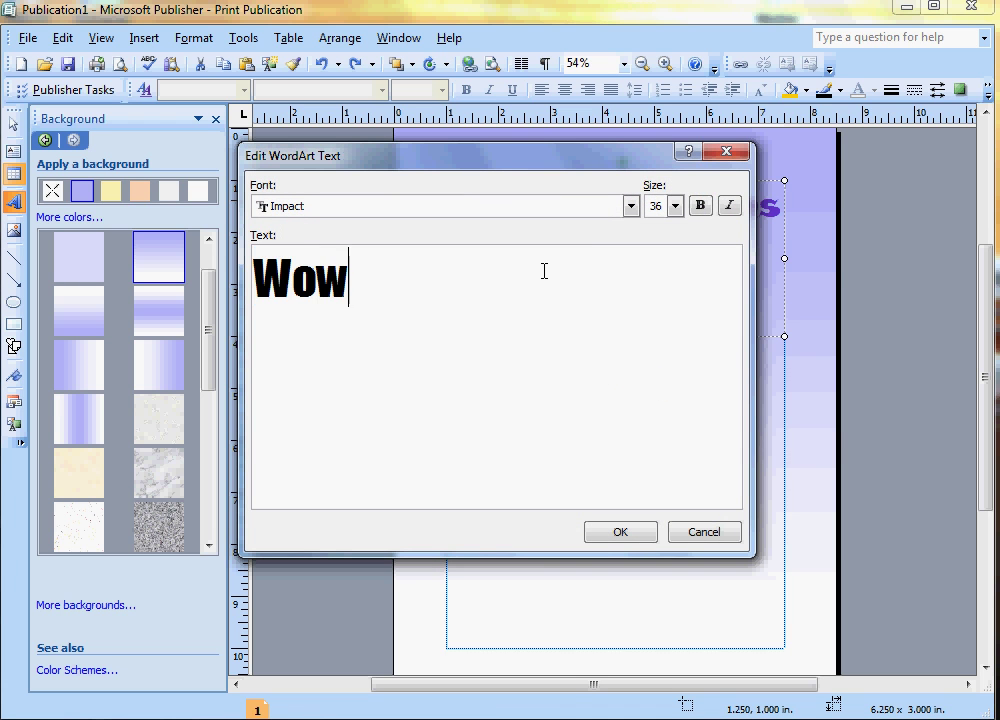
left_click(625, 536)
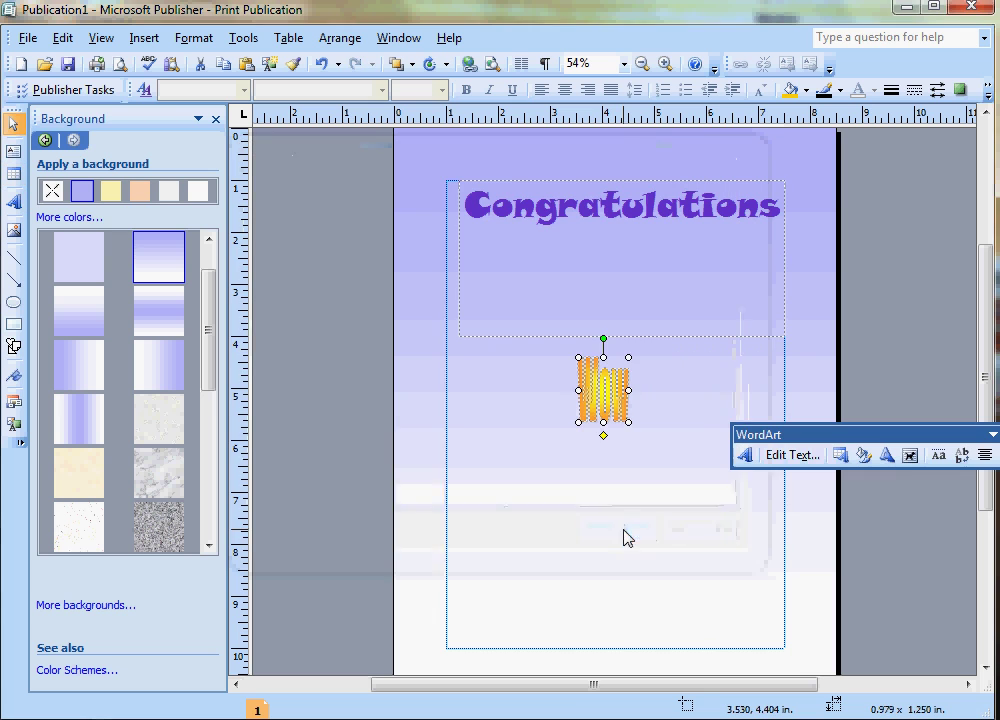
left_click_drag(625, 390, 660, 390)
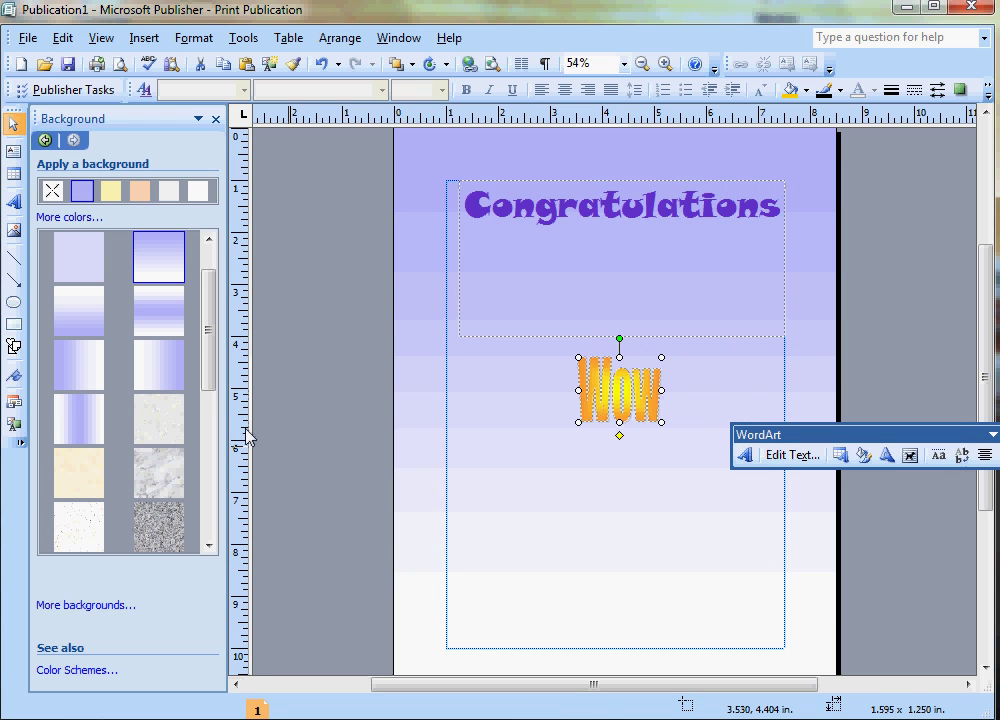
Insert the clip art of the skier in a pink hat and sunglasses from the "happy" search, placing it at about 1.75, 6.375 in.
left_click(13, 231)
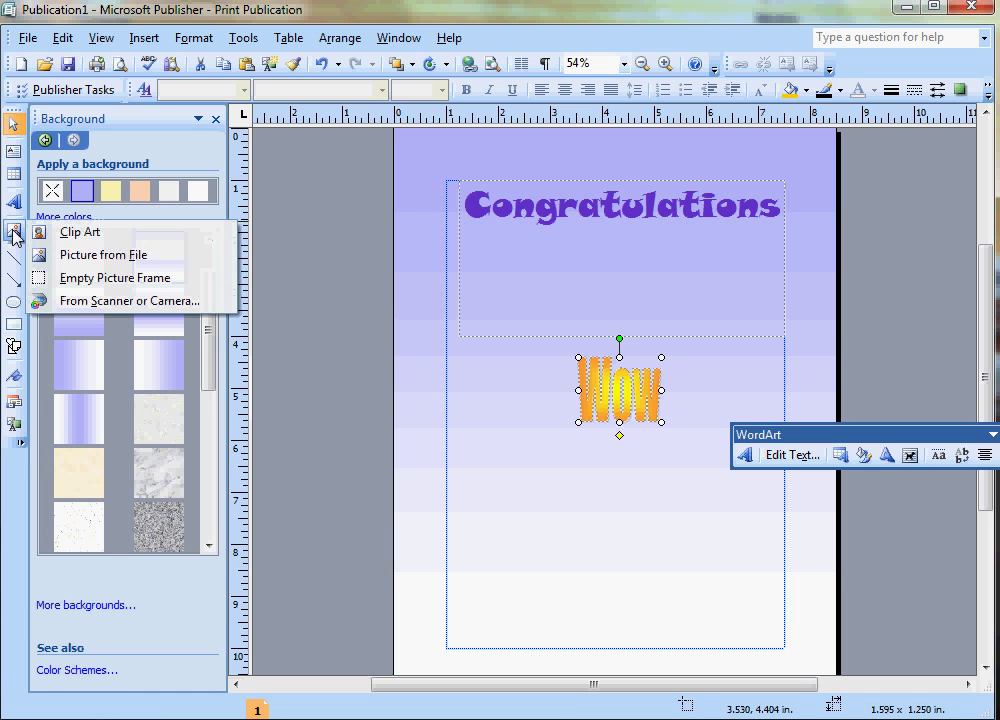
left_click(152, 233)
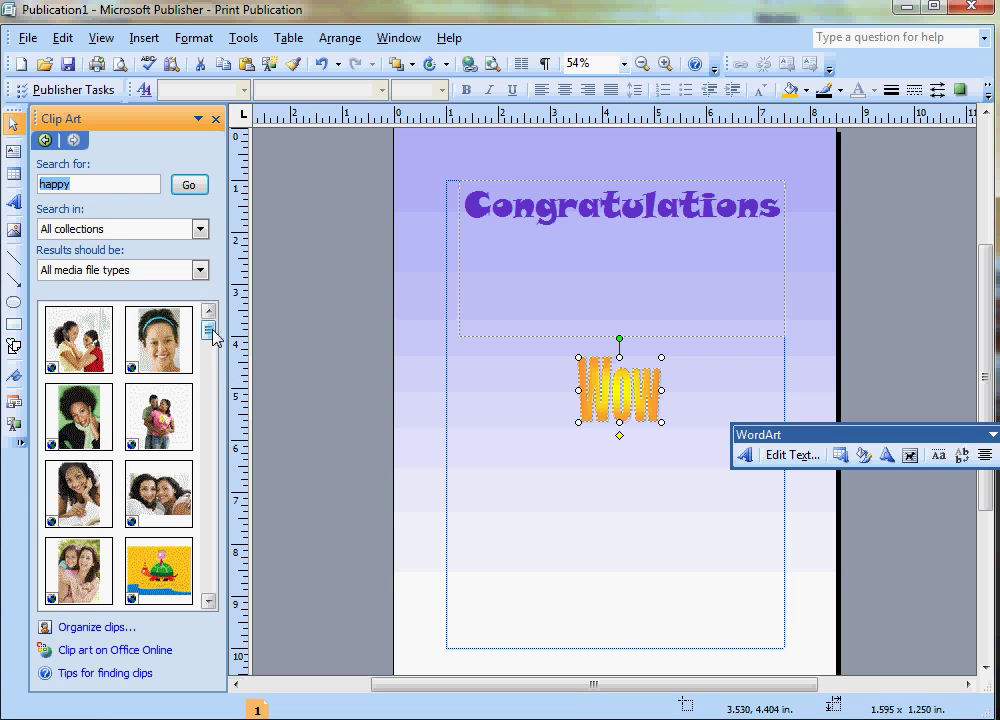
left_click_drag(213, 335, 213, 350)
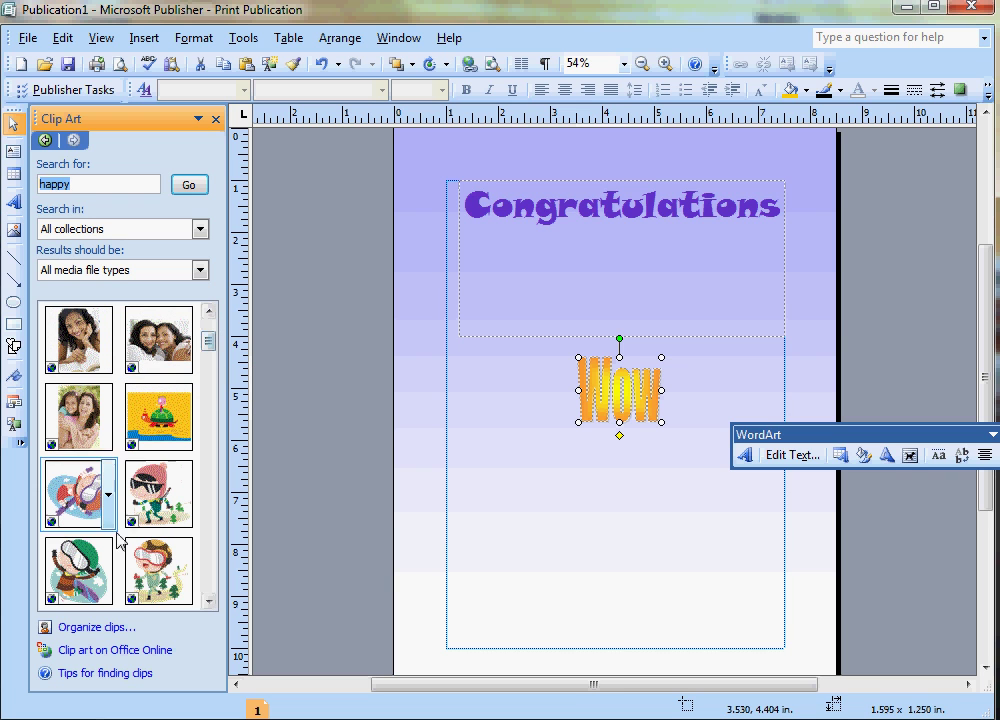
left_click_drag(158, 493, 547, 437)
left_click_drag(505, 532, 518, 506)
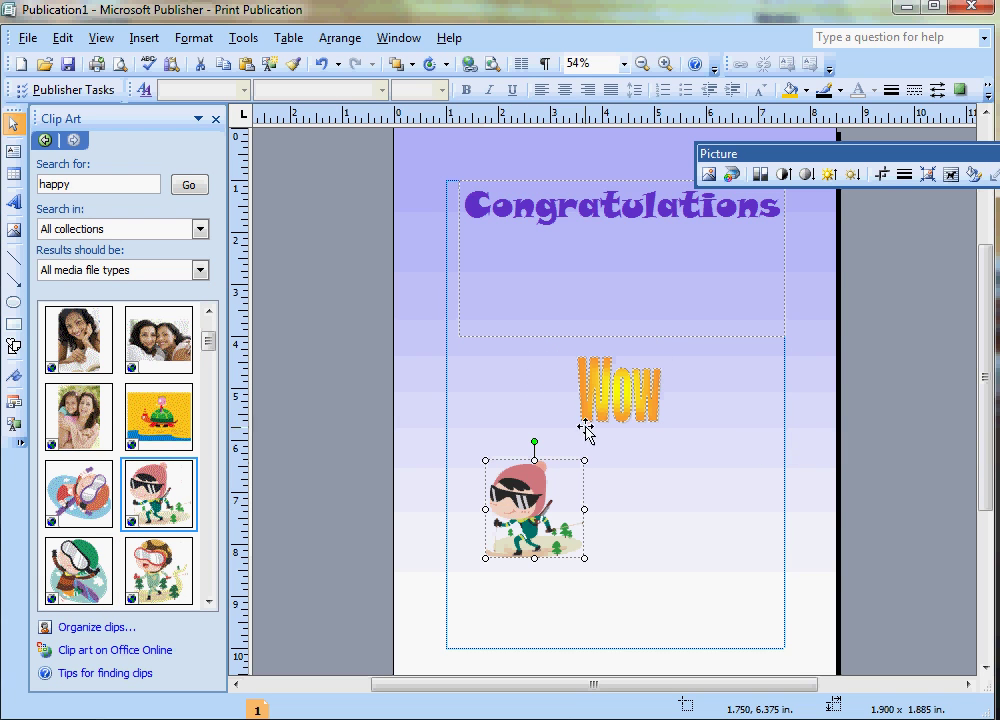
left_click(630, 400)
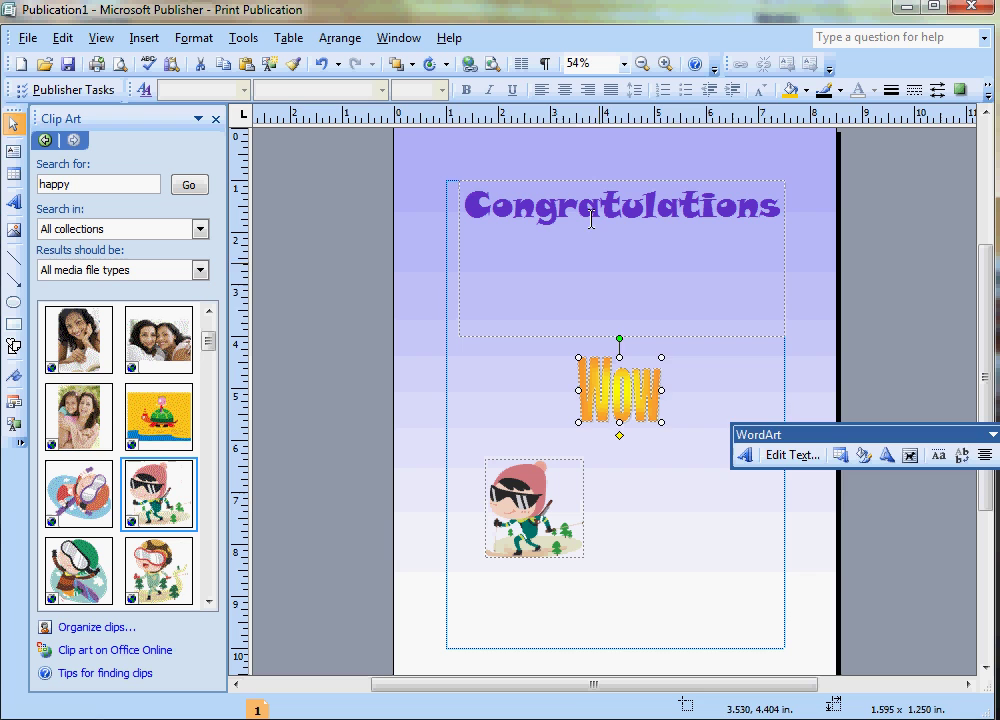
left_click(556, 208)
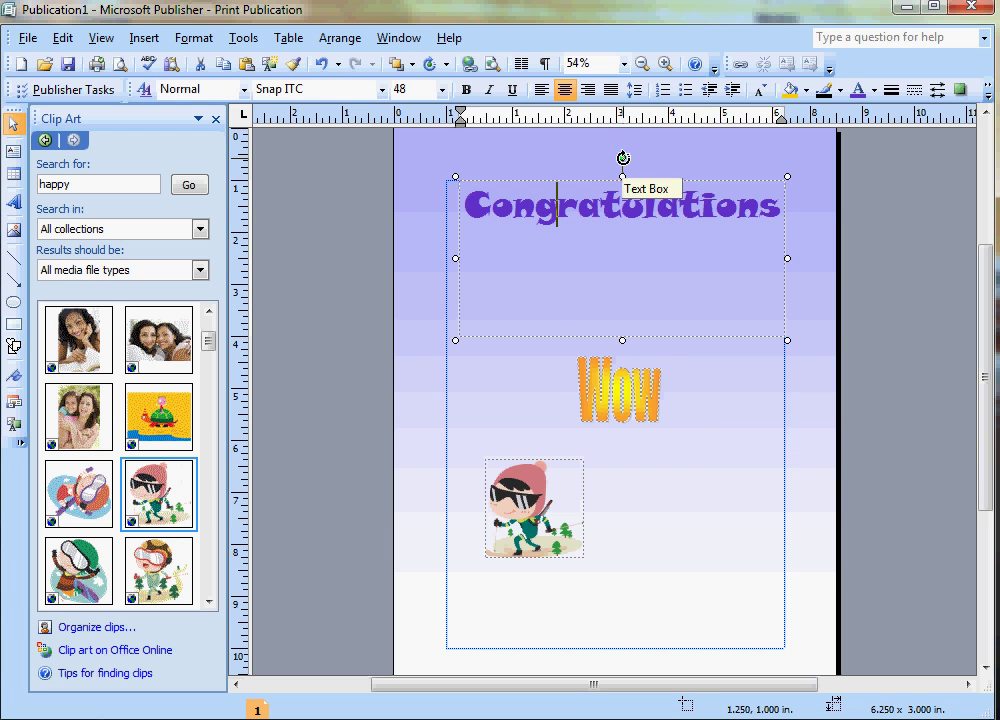
left_click(611, 385)
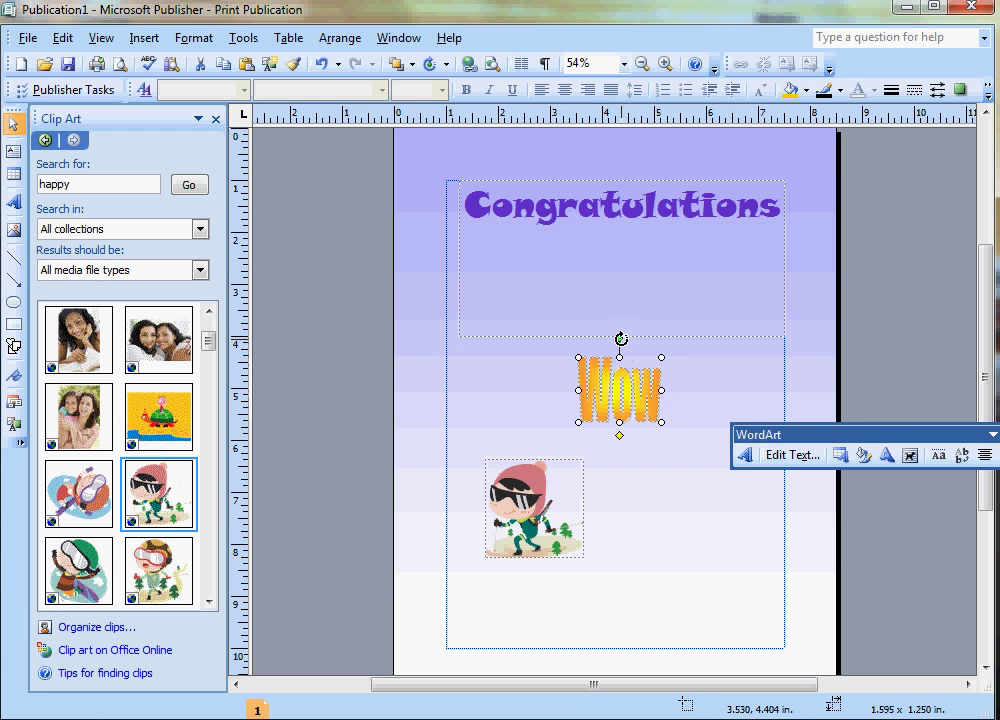
left_click(620, 206)
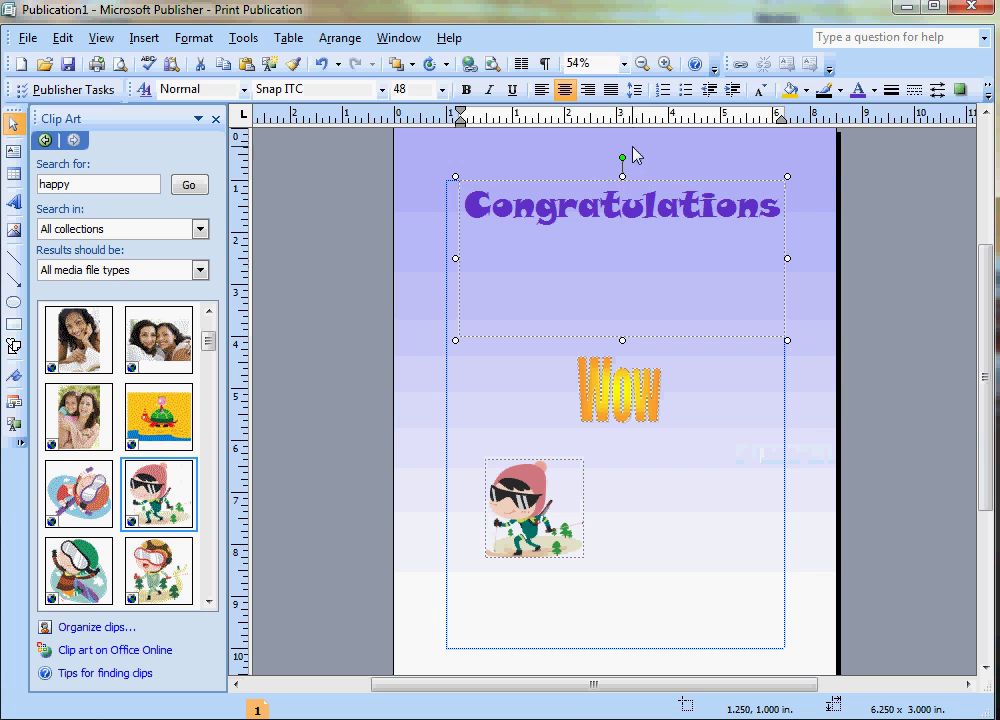
mouse_move(623, 157)
left_mouse_down()
mouse_move(589, 161)
mouse_move(627, 167)
mouse_move(623, 160)
left_mouse_up()
Rotate the "Wow" WordArt counterclockwise so it slants upward to the right.
left_click(646, 368)
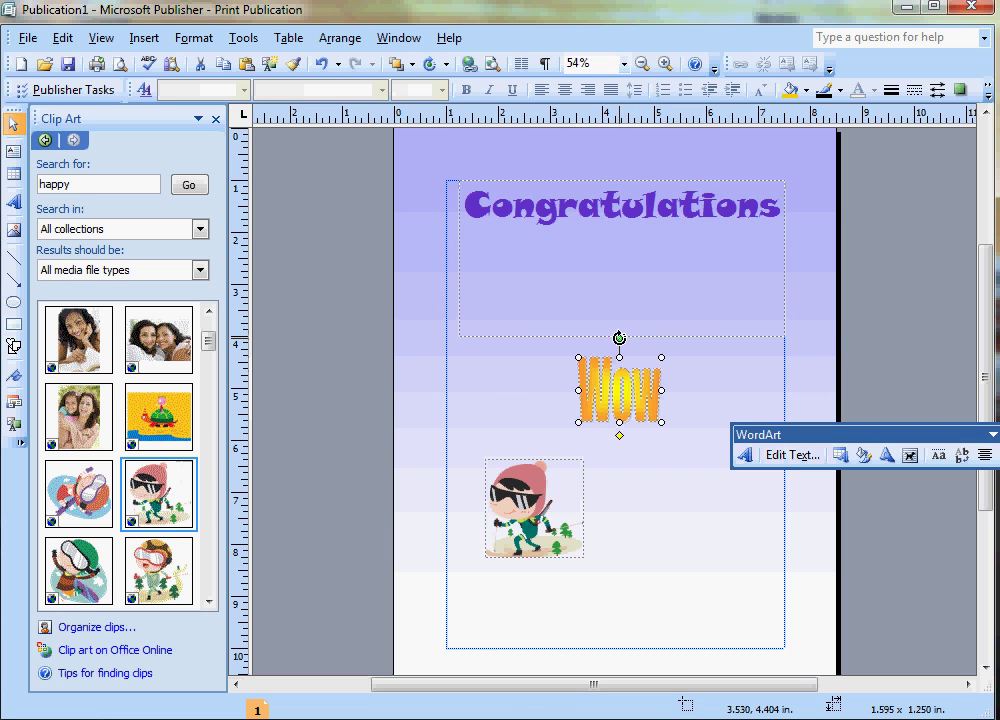
left_click_drag(619, 338, 578, 384)
Mirror and enlarge the skier picture to about 3.95 x 3.46 in. and move it to about 1.0, 6.5 in.
left_click(535, 470)
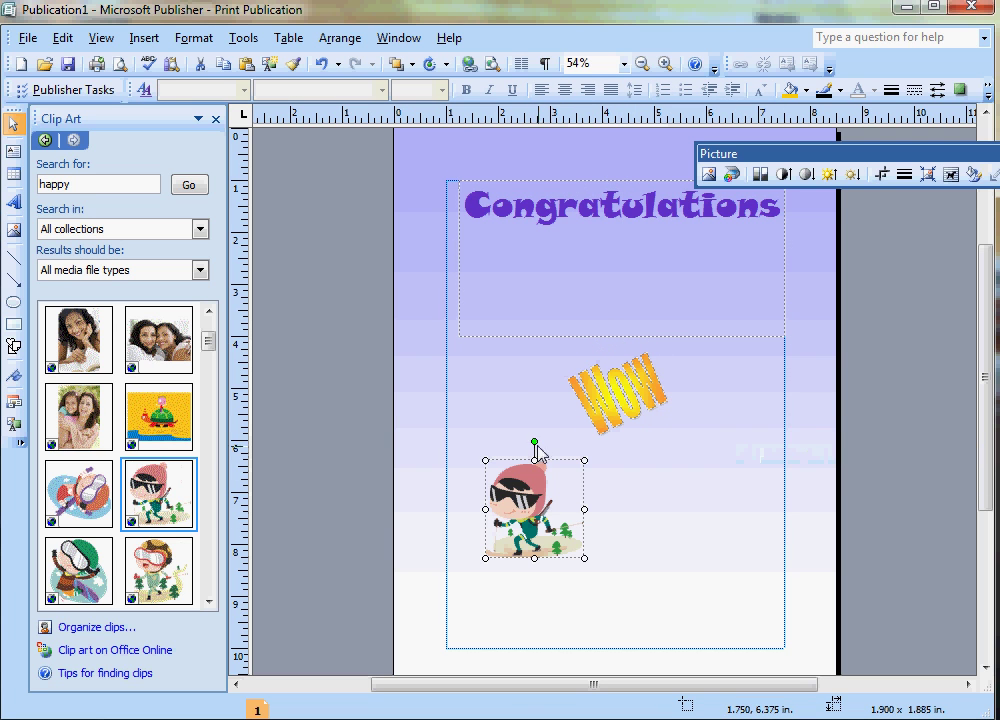
left_click_drag(563, 446, 661, 398)
left_click_drag(504, 496, 840, 566)
left_click_drag(800, 530, 602, 537)
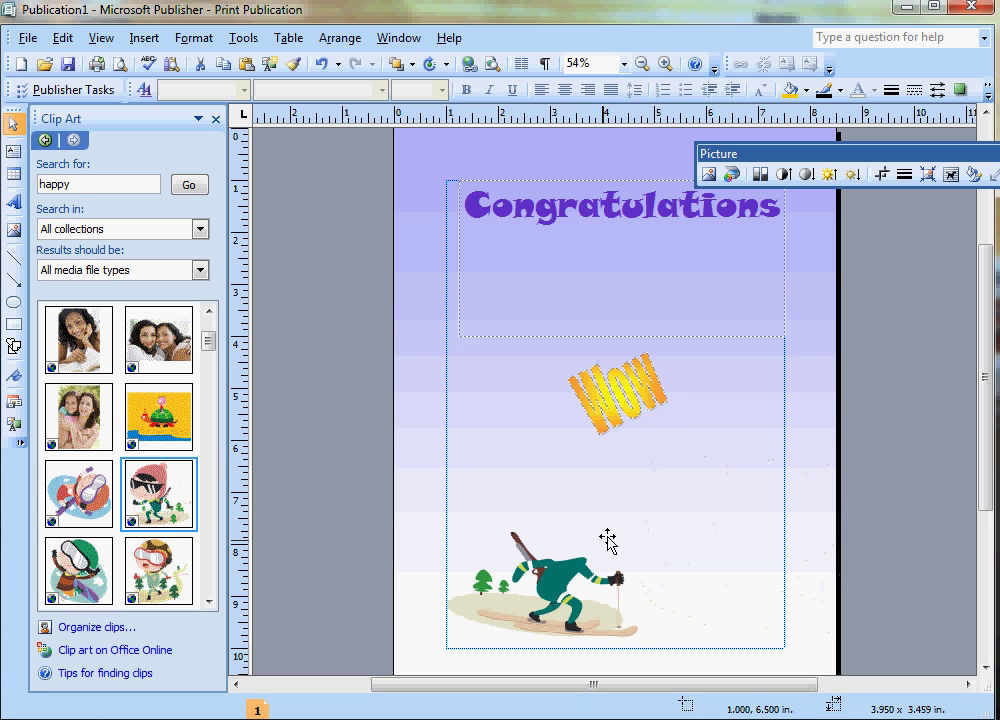
Move the "Wow" WordArt to the upper right of the skier and resize the skier picture to about 3.75 x 3.22 in.
left_click(625, 404)
left_click_drag(625, 404, 715, 412)
left_click_drag(452, 462, 470, 440)
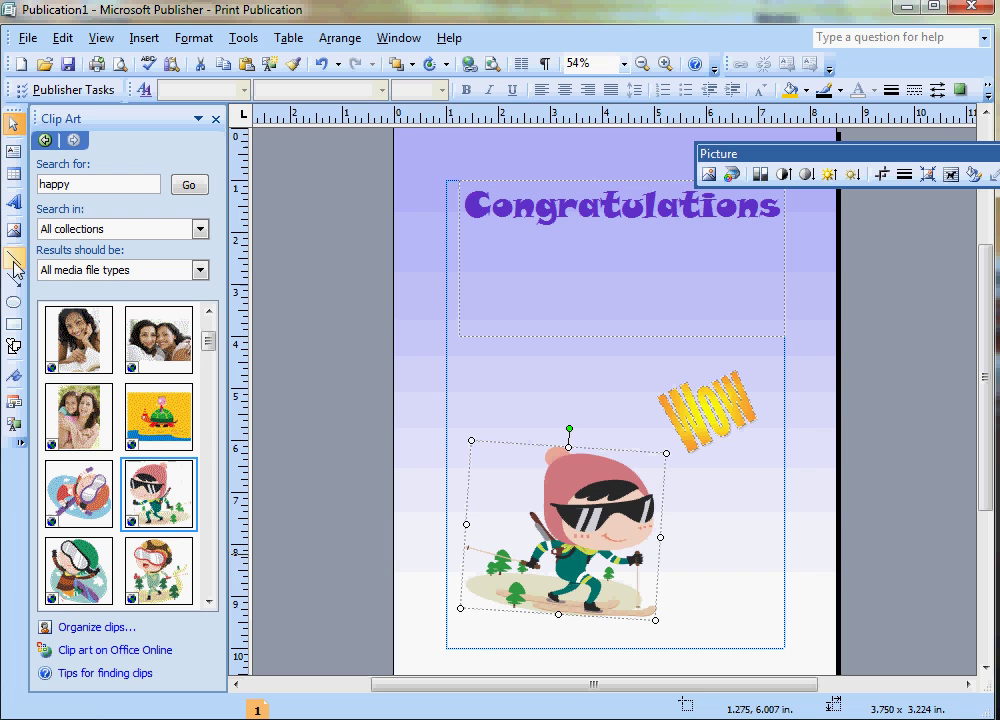
left_click(13, 346)
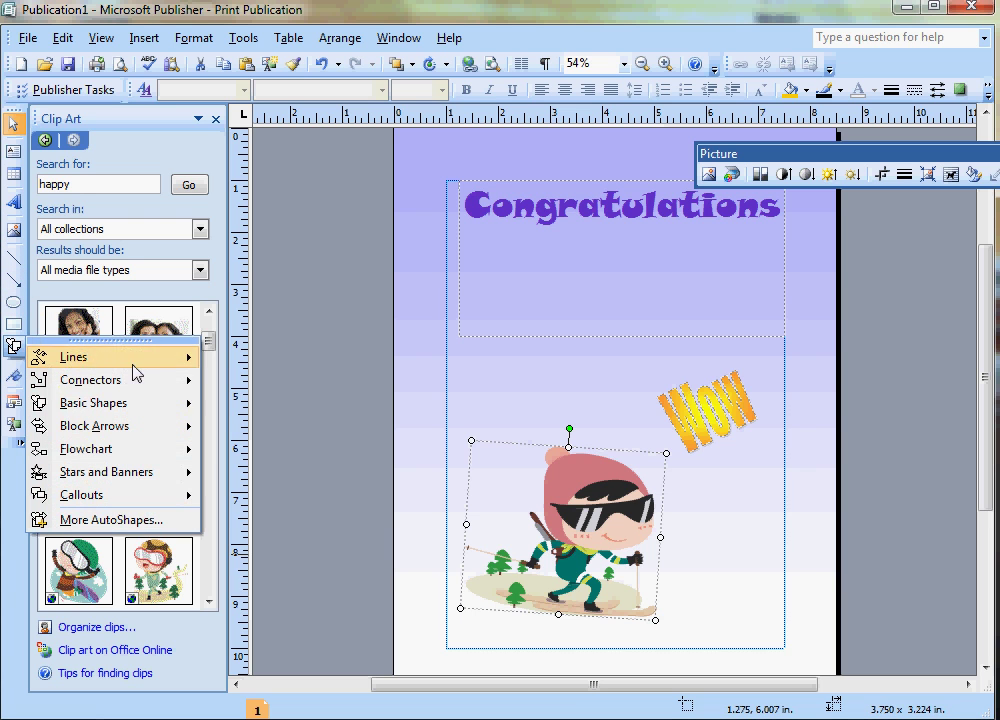
mouse_move(157, 404)
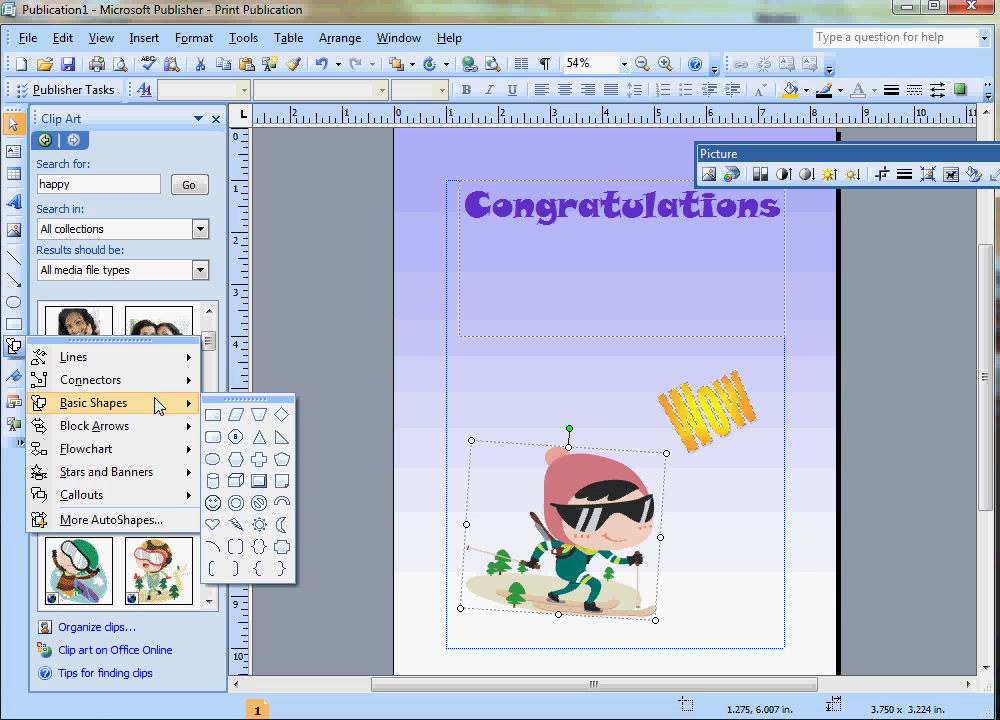
left_click(303, 503)
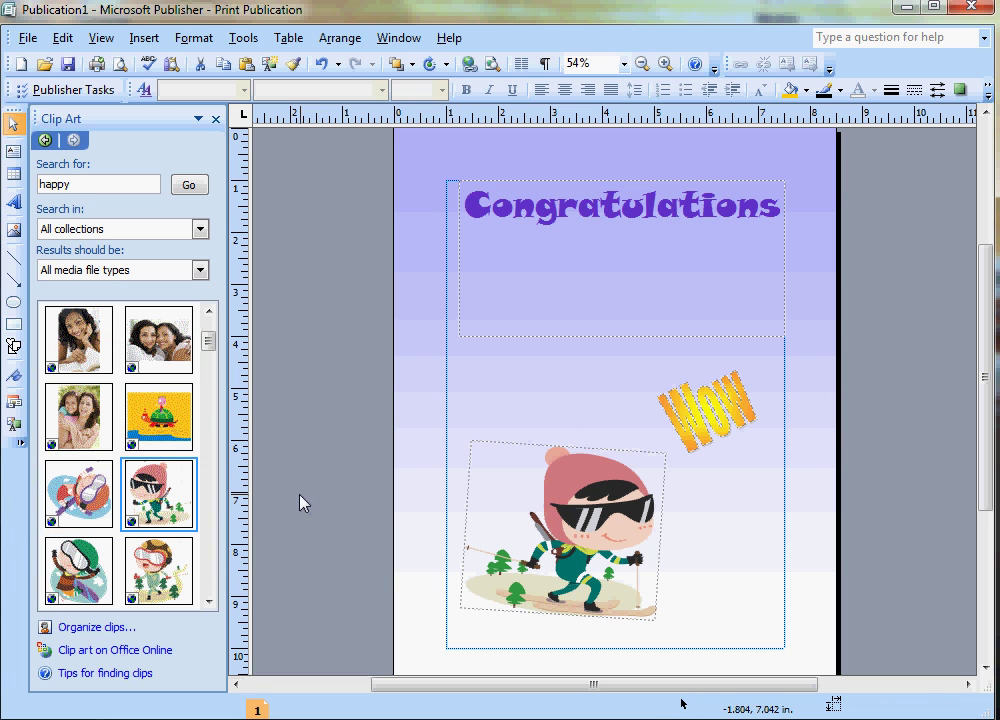
Draw a 5-point star about 2.125 x 2.5 in. below the "Congratulations" heading, at about 0.625, 2.625 in.
left_click(16, 350)
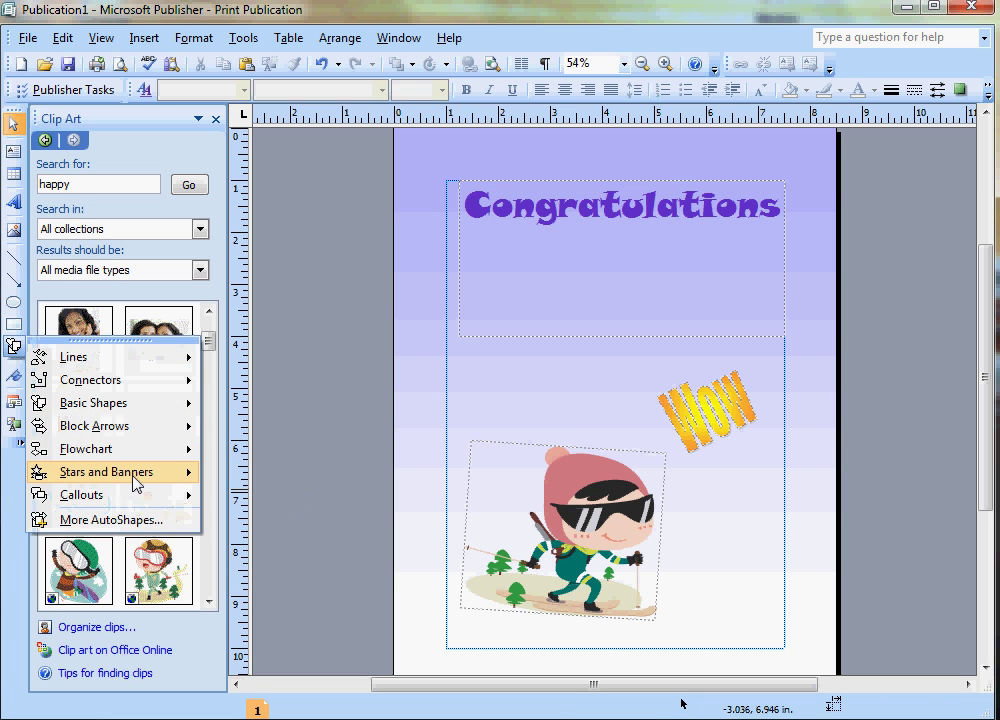
mouse_move(134, 474)
left_click(279, 487)
left_click_drag(428, 266, 537, 395)
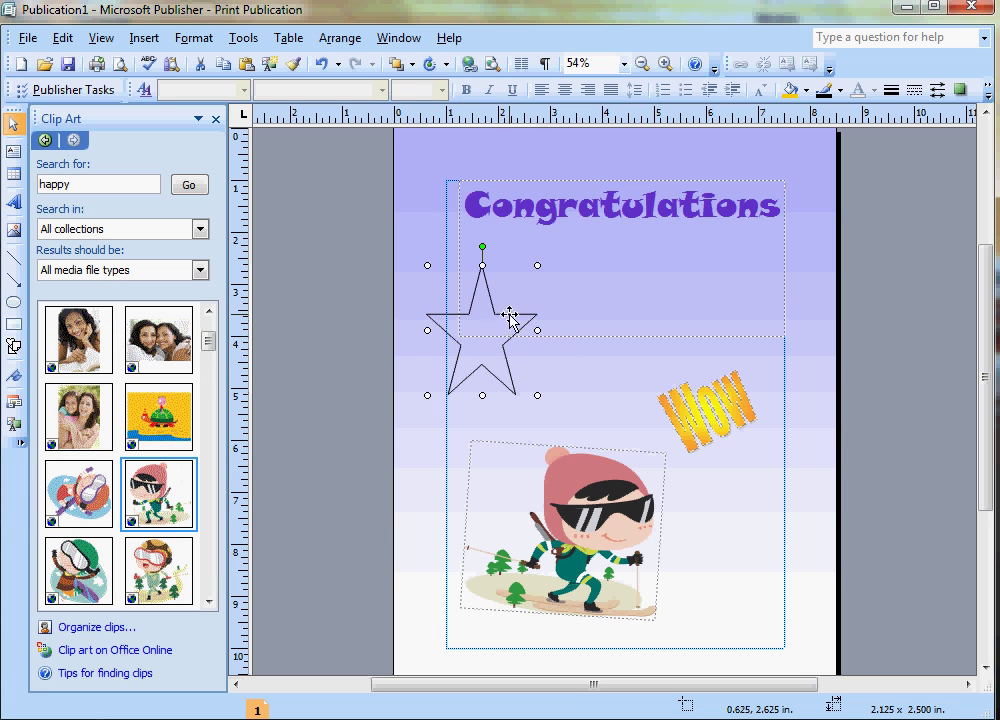
Give the star a gold fill and gold outline, and move it to about 2.0, 2.25 in.
left_click(790, 89)
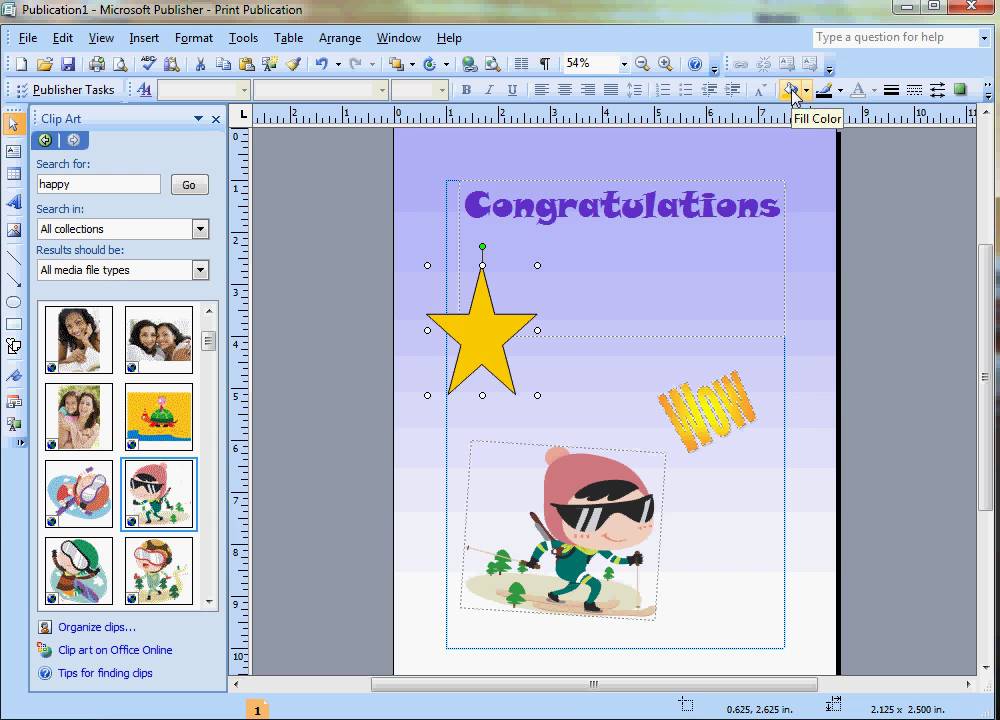
left_click(842, 90)
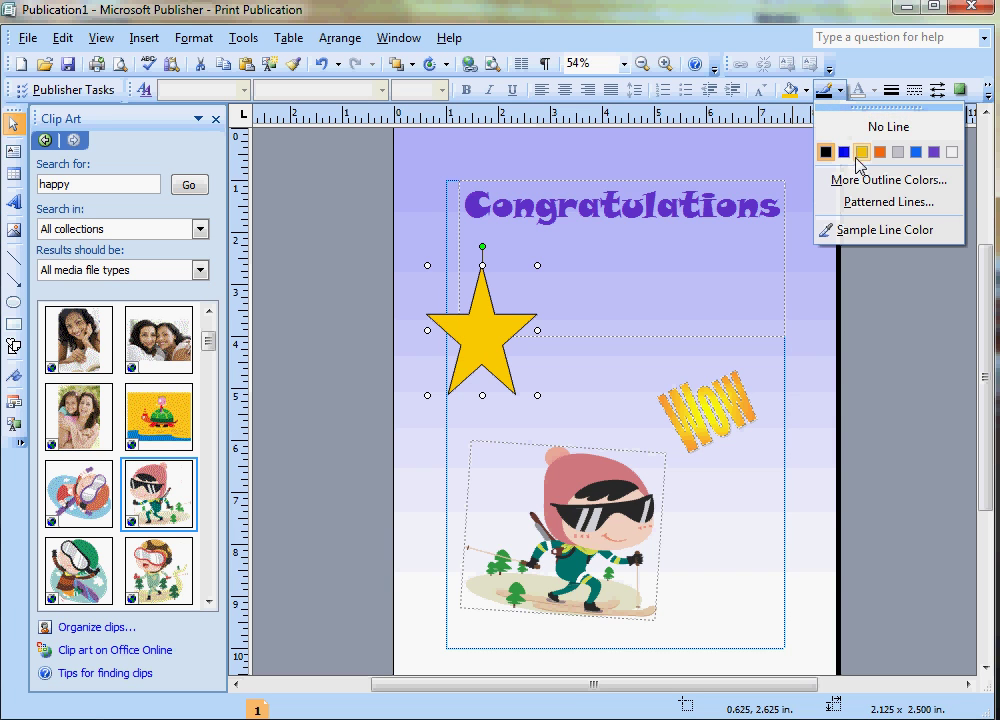
left_click(860, 153)
left_click_drag(485, 338, 556, 318)
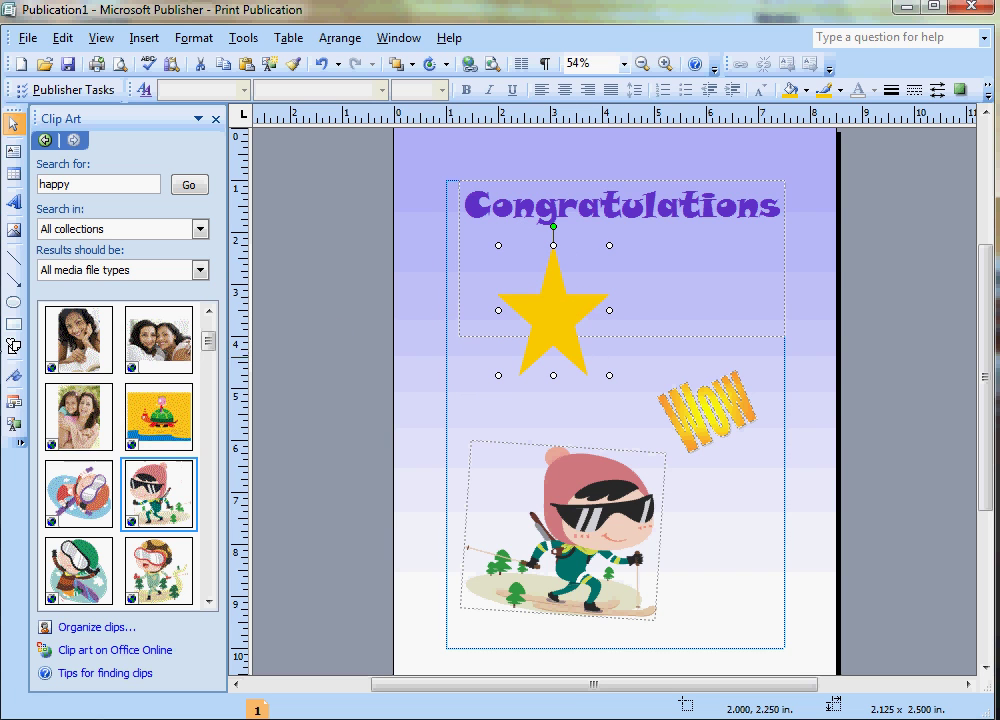
Draw a round speech-bubble callout about 3.125 x 3.125 in. around the "Wow" WordArt, at about 4.625, 3.875 in.
left_click(12, 347)
mouse_move(137, 497)
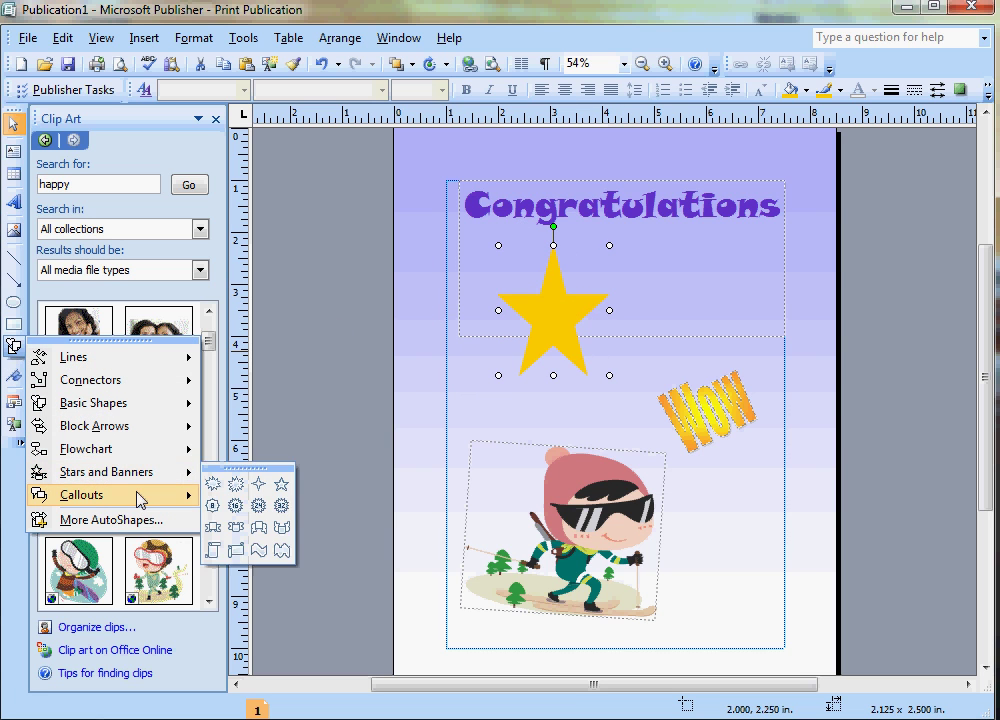
left_click(258, 507)
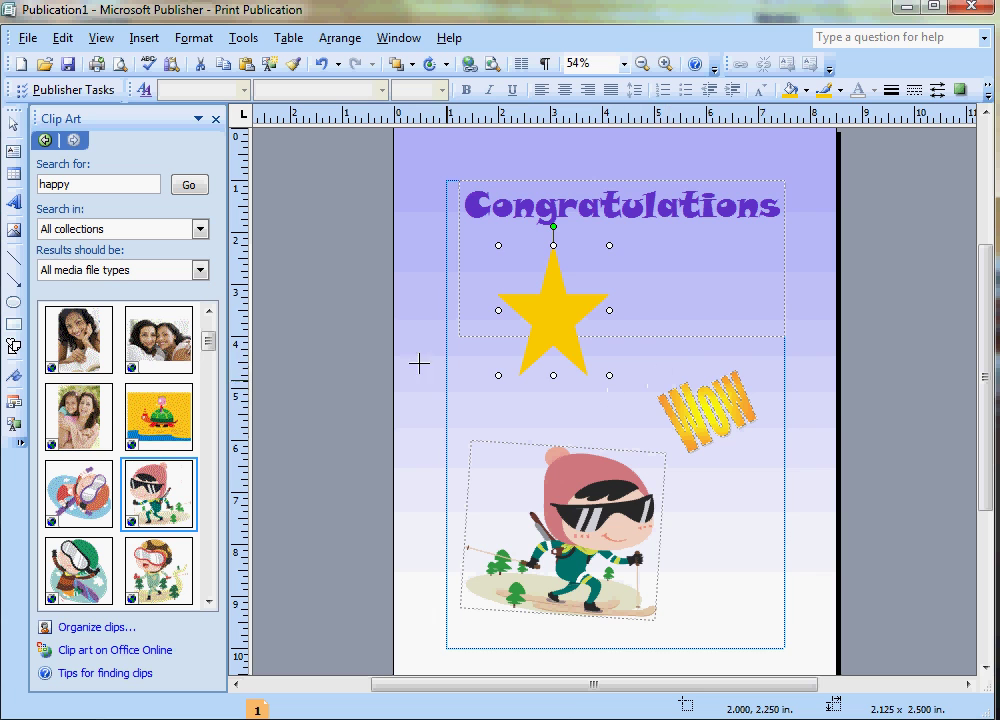
left_click_drag(631, 328, 796, 493)
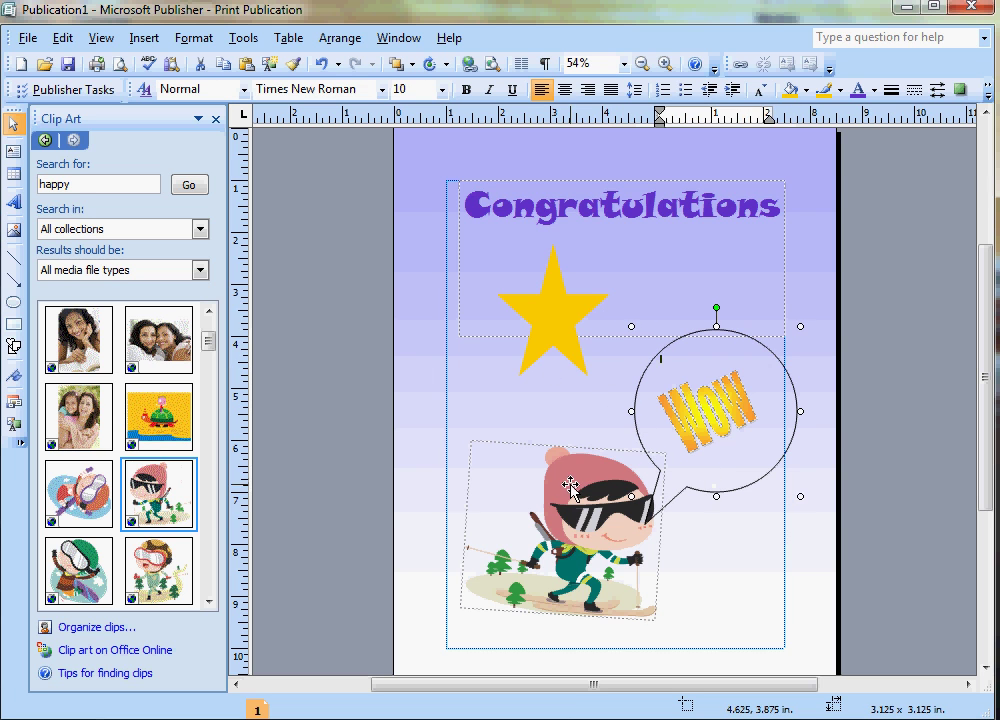
Move the skier to about 0.65, 6.658 in. and shift the "Wow" WordArt out of the callout to about 3.43, 4.709 in.
mouse_move(570, 488)
left_mouse_down()
mouse_move(525, 523)
mouse_move(591, 551)
mouse_move(573, 553)
left_mouse_up()
left_click(716, 424)
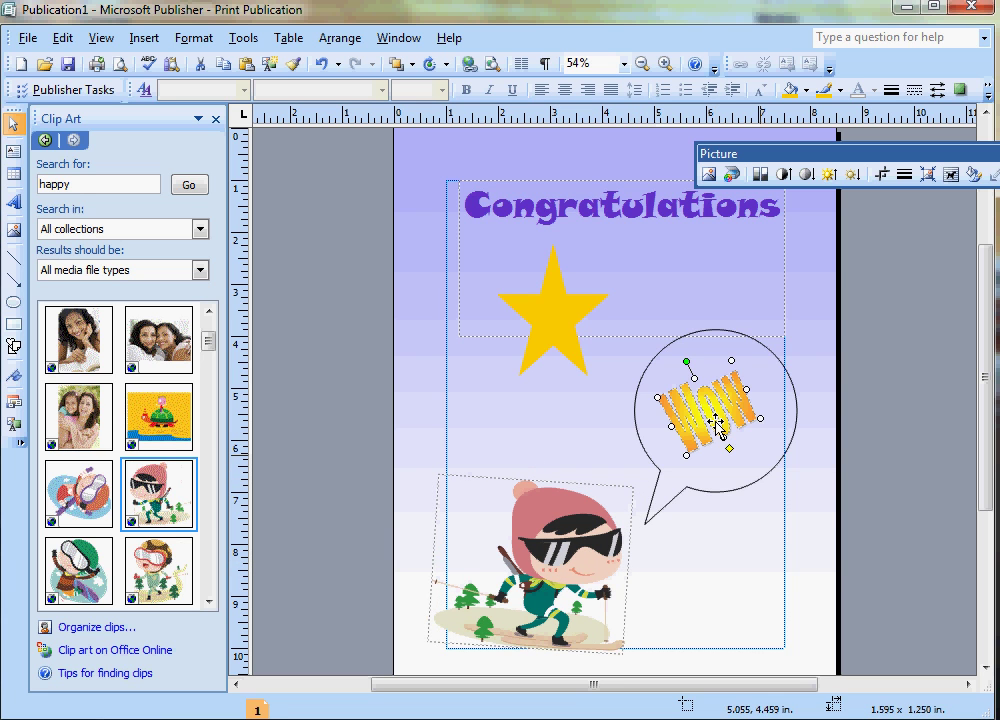
left_click_drag(706, 406, 572, 436)
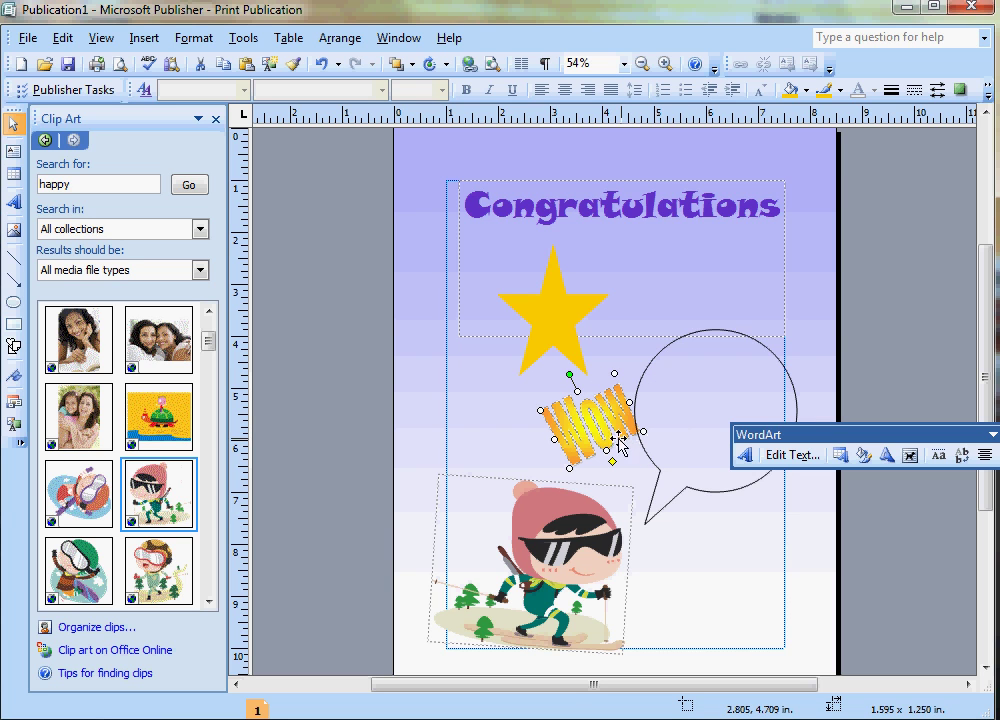
left_click_drag(618, 441, 650, 441)
Fill the speech-bubble callout with white.
left_click(689, 494)
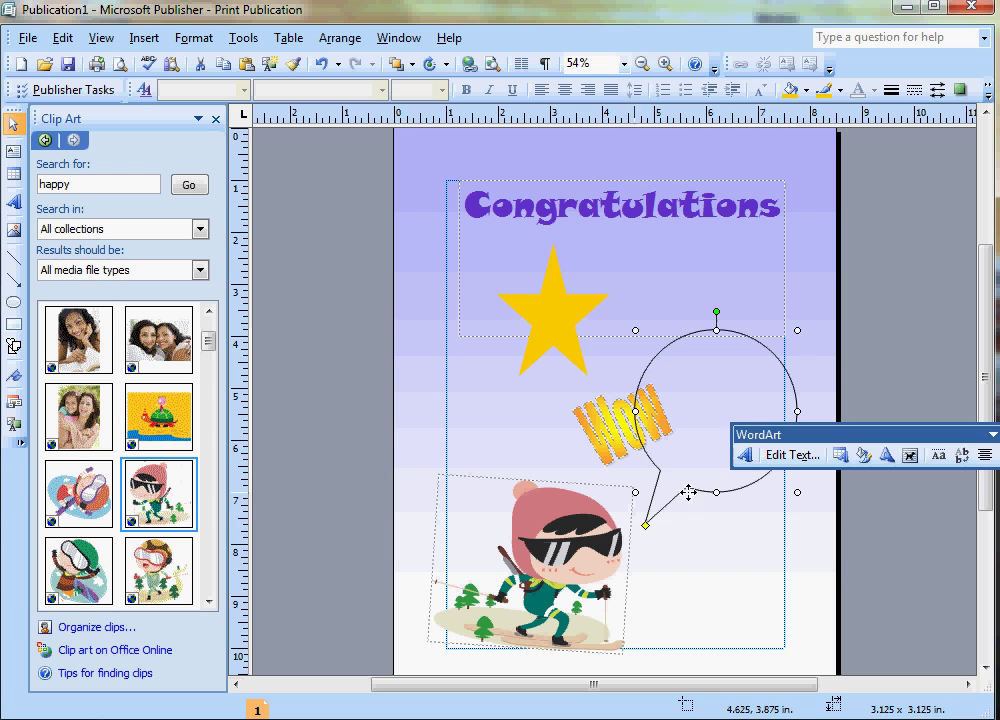
left_click(805, 90)
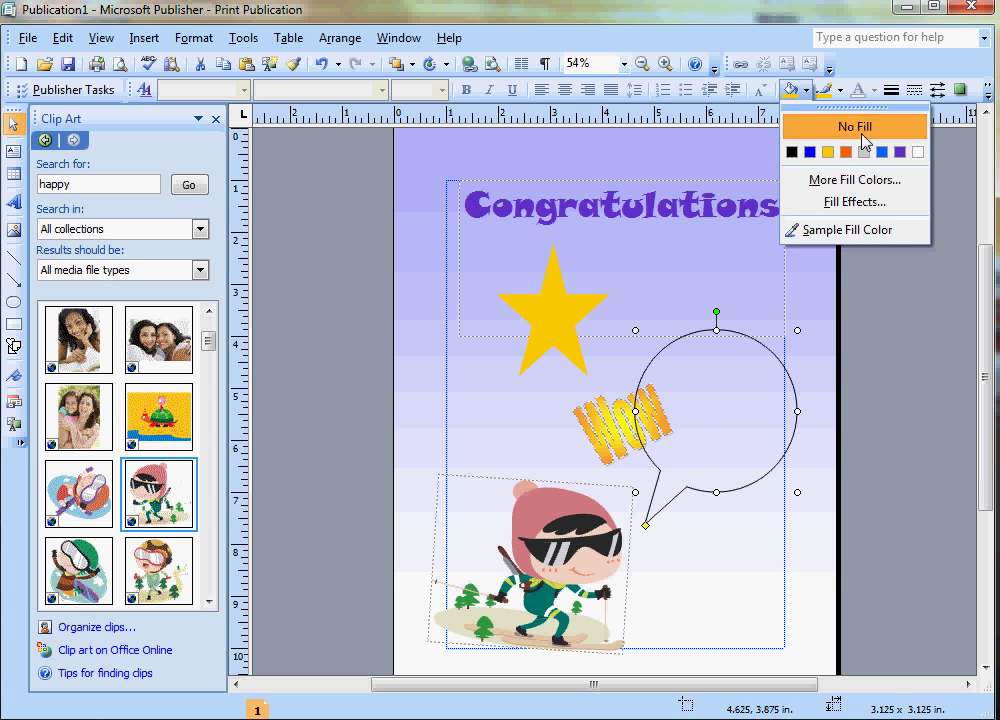
left_click(911, 155)
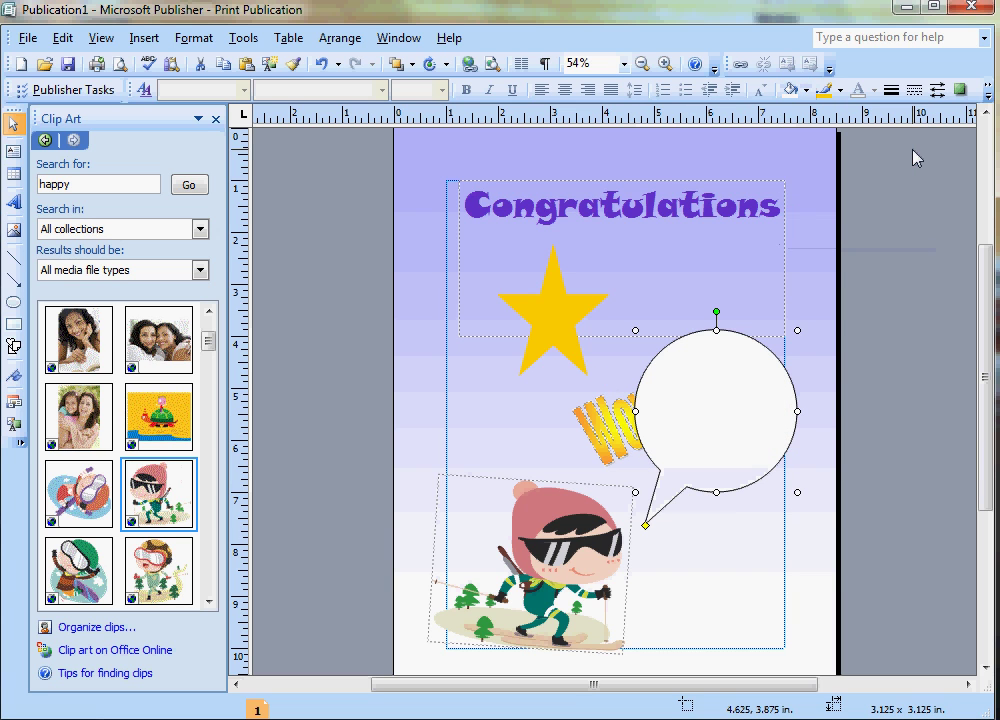
Shift the "Wow" WordArt slightly down and to the left, to about 3.305, 4.959 in.
left_click(615, 432)
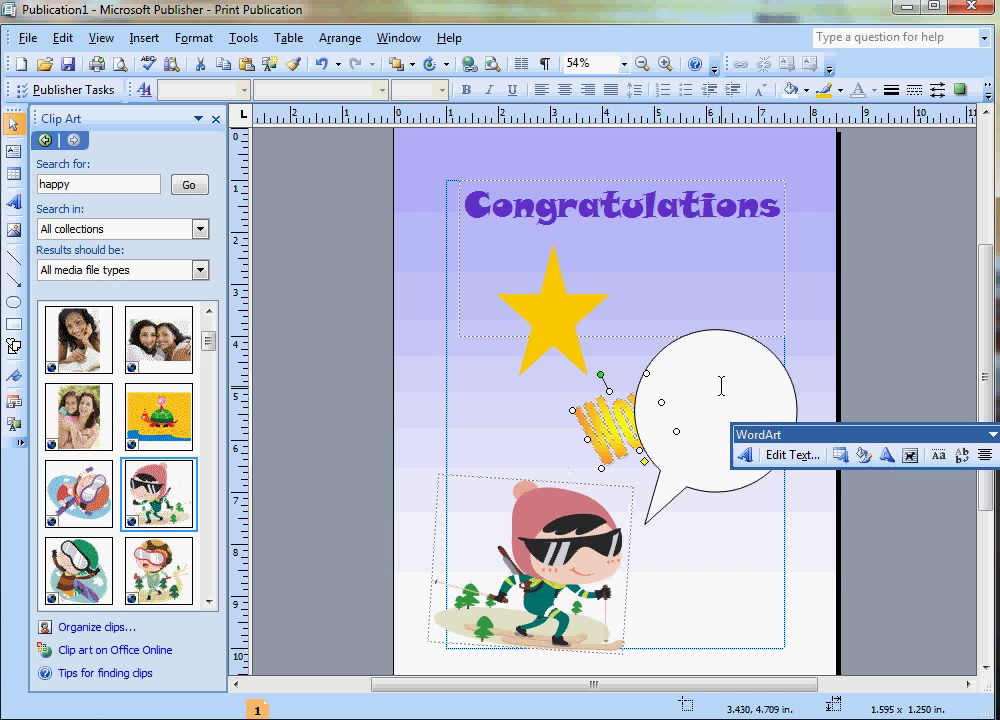
left_click(721, 380)
left_click(616, 445)
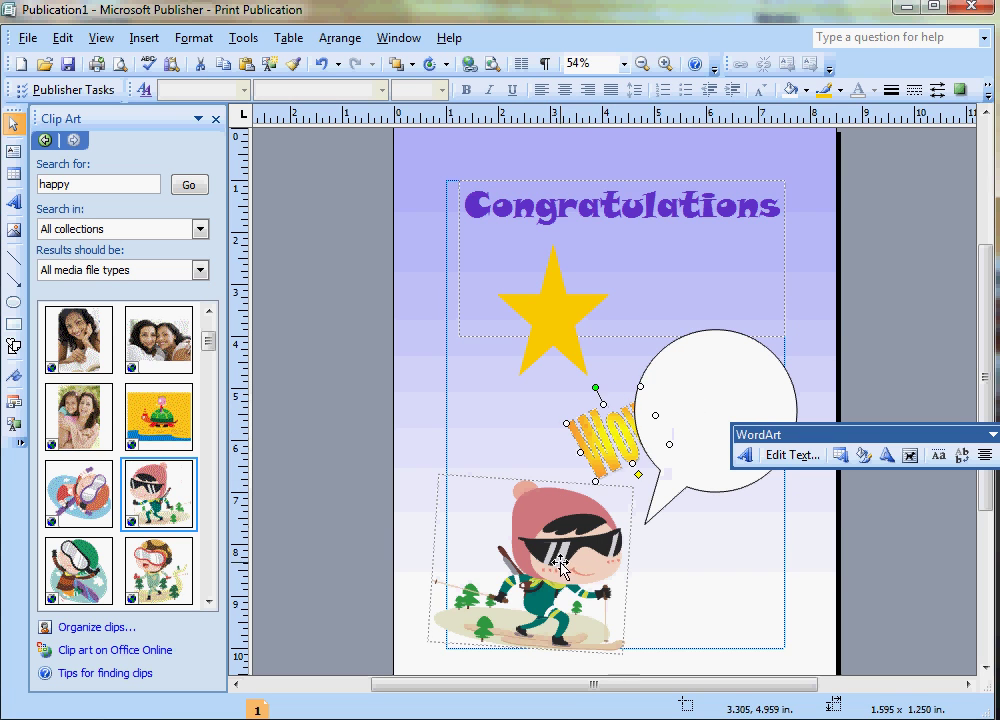
left_click(610, 565)
mouse_move(610, 565)
left_mouse_down()
mouse_move(660, 537)
mouse_move(603, 564)
left_mouse_up()
Bring the "Wow" WordArt forward two levels in the stacking order to place it in front of the white callout.
left_click(607, 433)
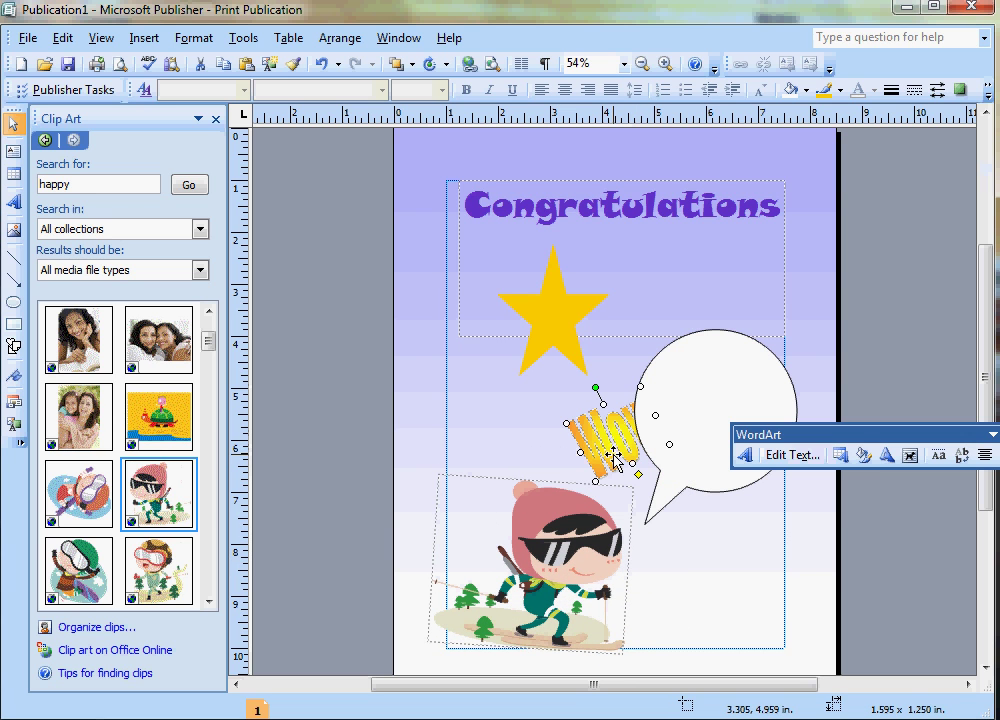
right_click(610, 432)
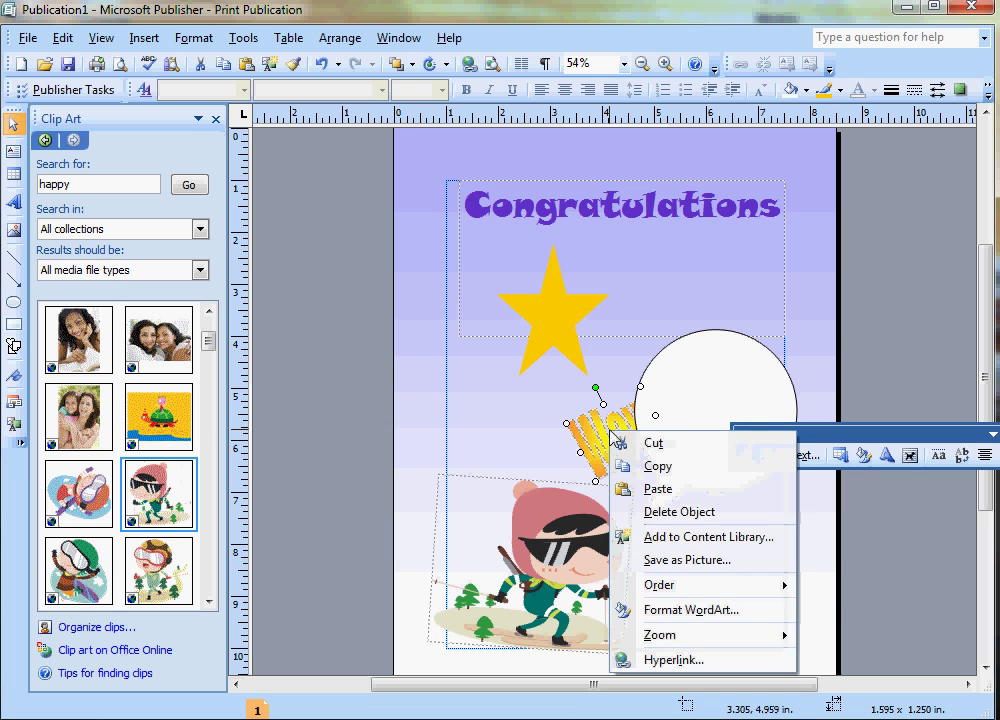
mouse_move(716, 594)
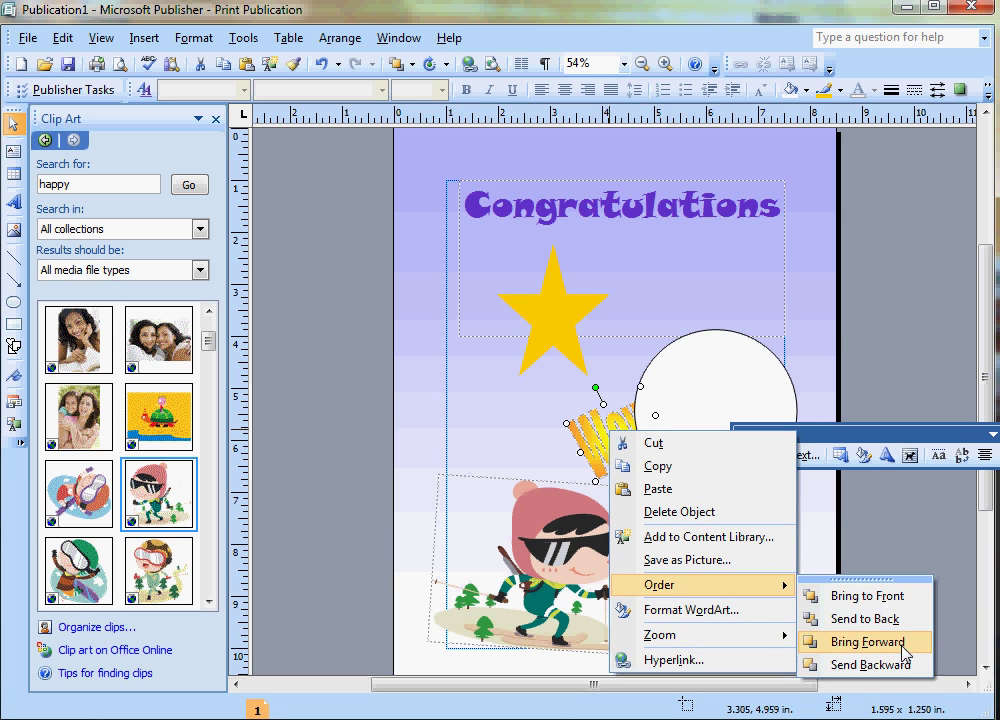
left_click(845, 641)
right_click(614, 437)
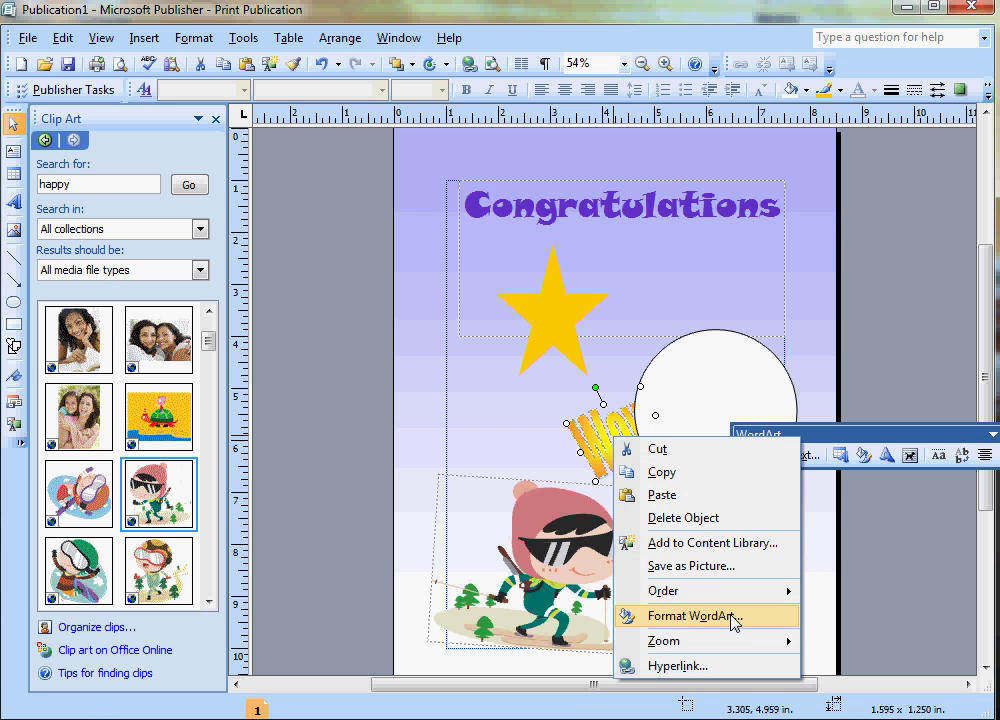
mouse_move(783, 590)
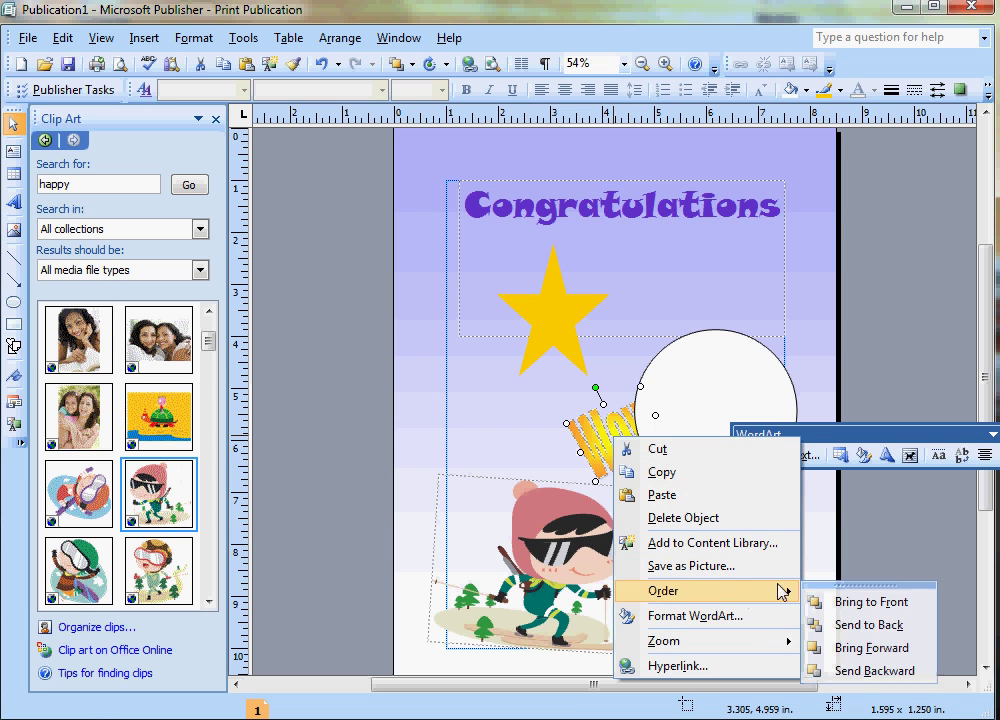
left_click(874, 648)
Move the "Wow" WordArt into the callout at about 5.18, 4.459 in. and rotate it clockwise until nearly level.
left_click_drag(610, 444, 707, 418)
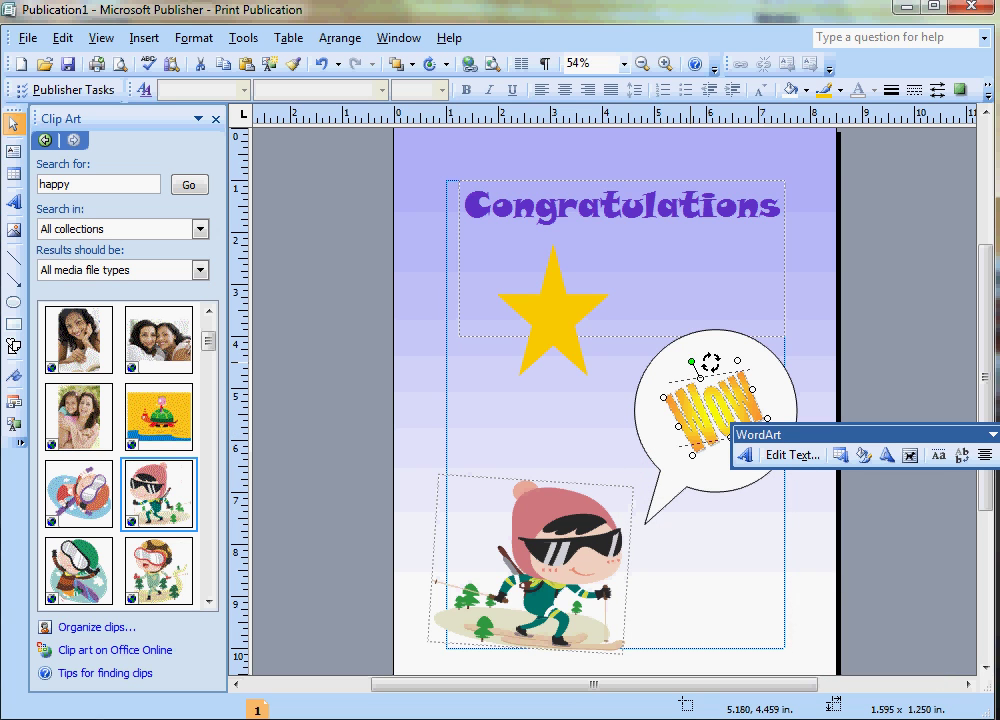
left_click_drag(711, 362, 716, 352)
left_click(530, 560)
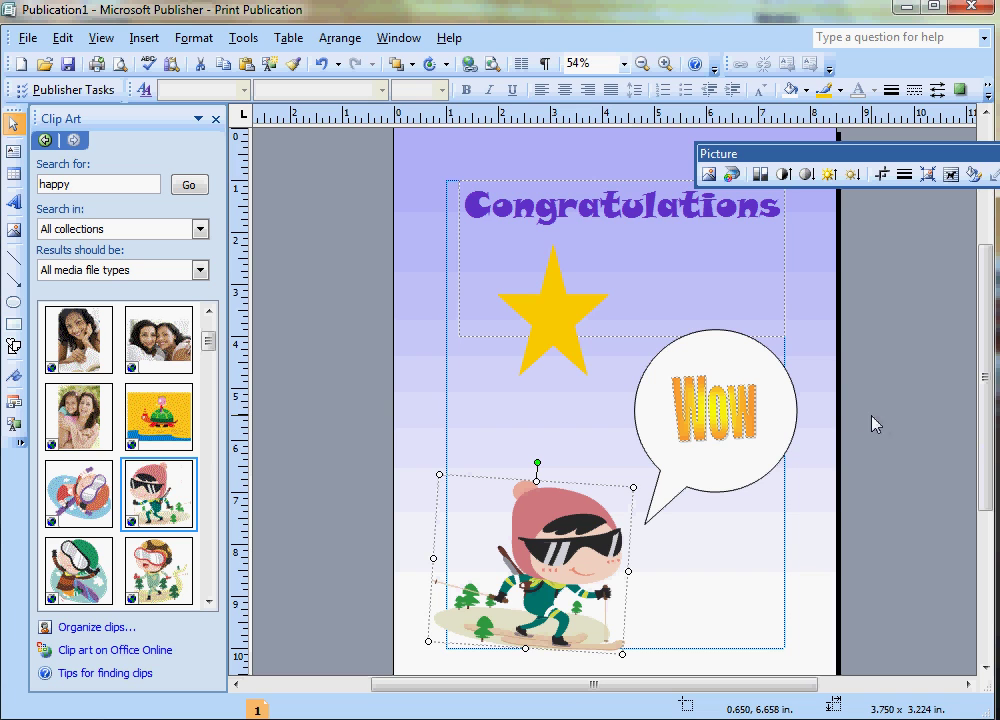
left_click(553, 307)
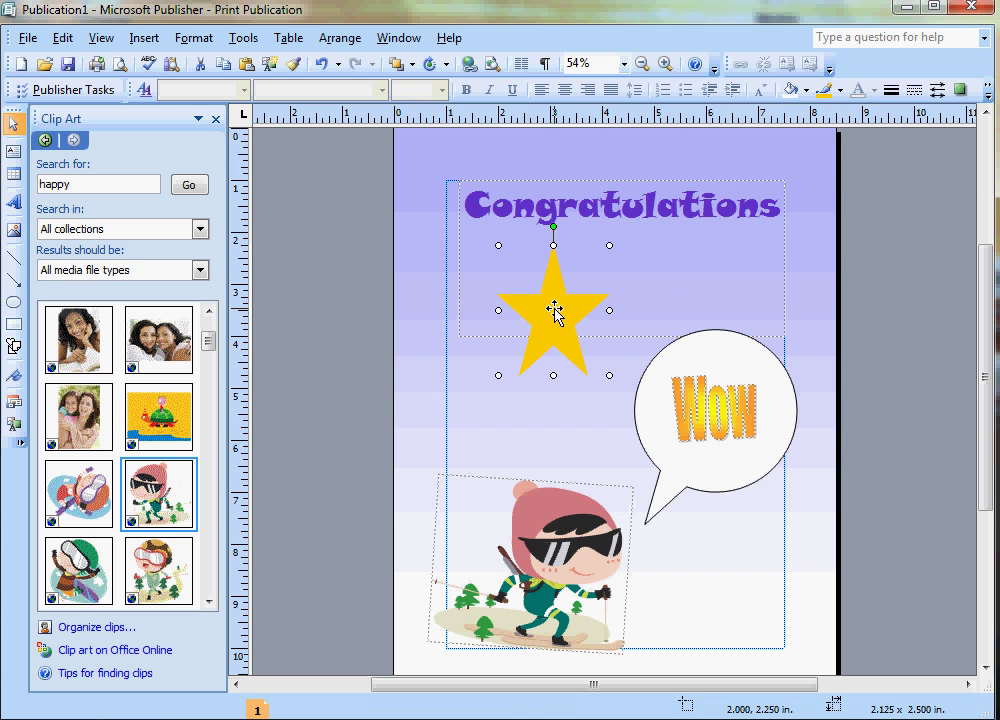